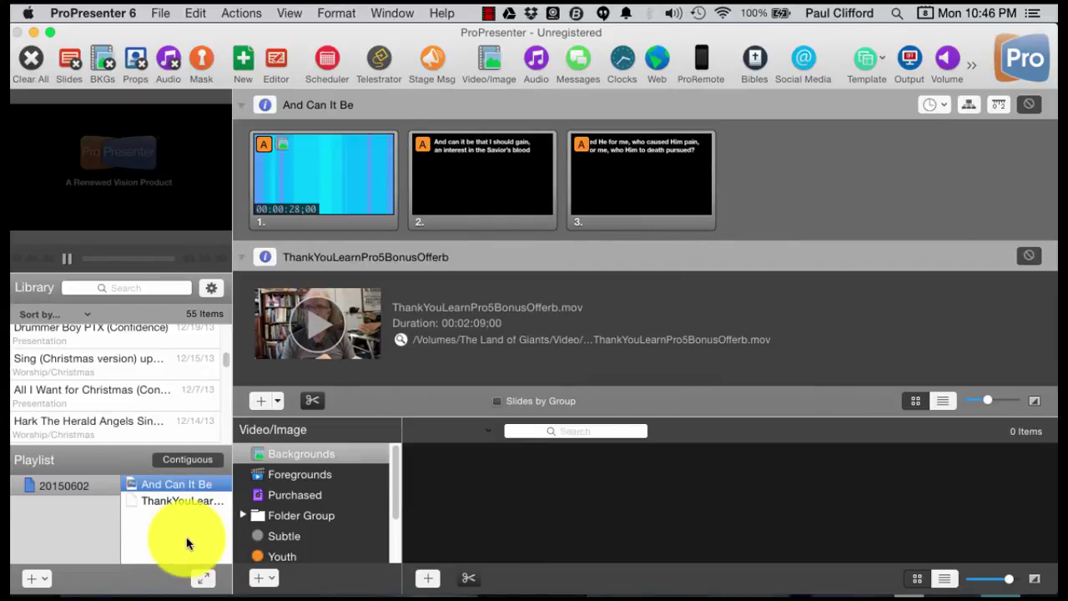
Choose the text file 150322 CTC show ideas.txt from the Documents folder for file import
click(159, 14)
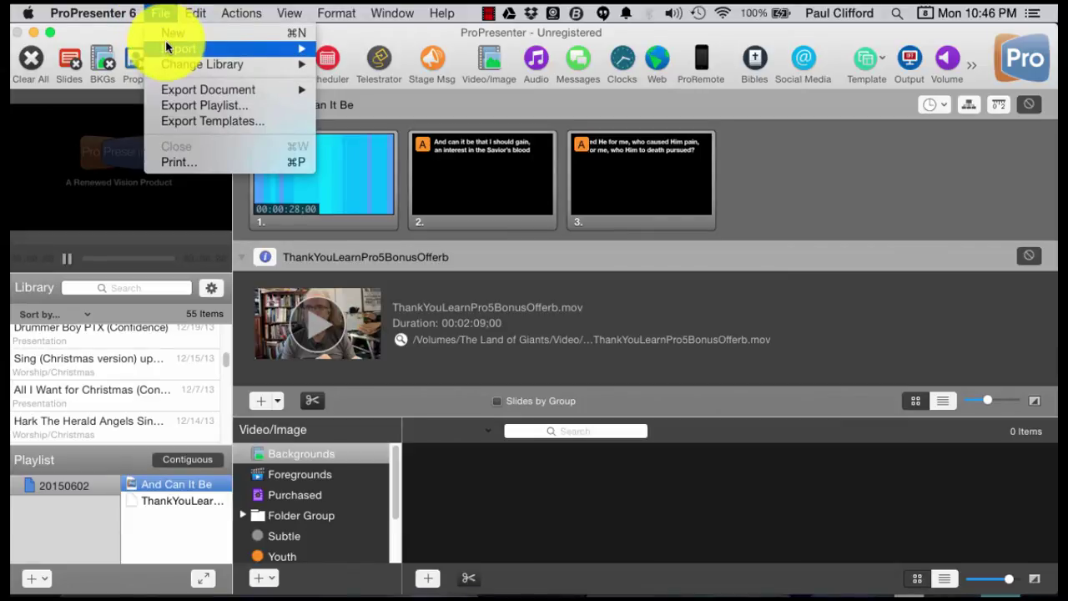
mouse_move(166, 48)
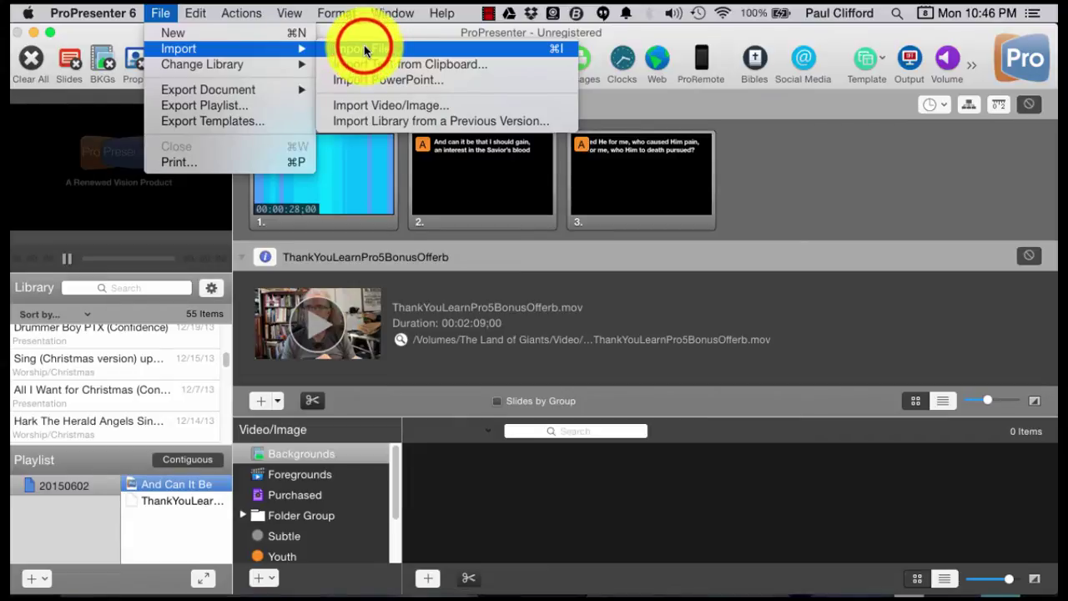
click(365, 50)
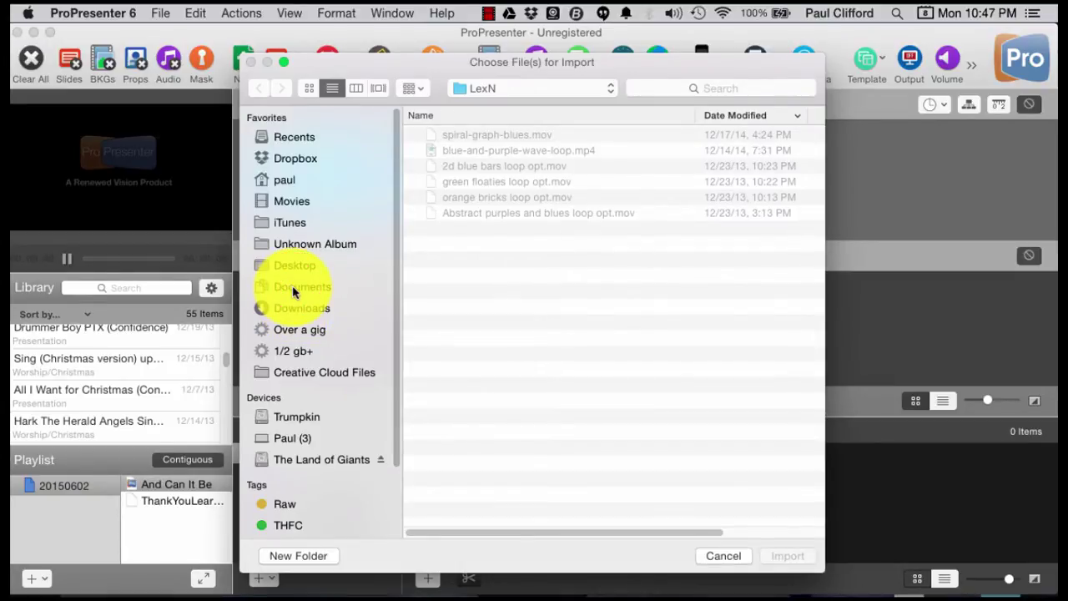
click(294, 287)
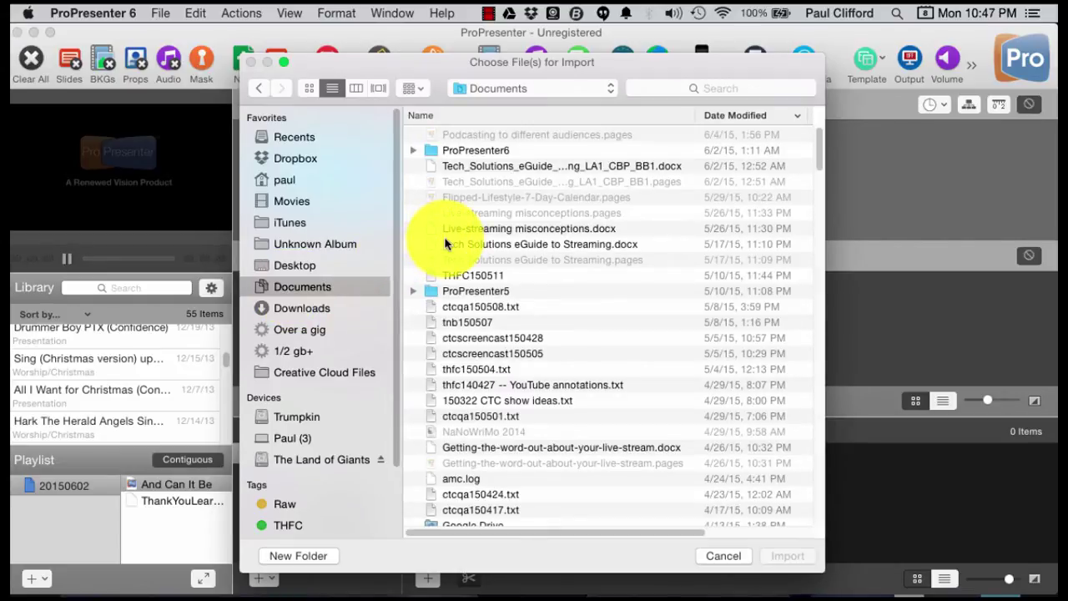
scroll(444, 238, down, 2)
scroll(445, 242, down, 5)
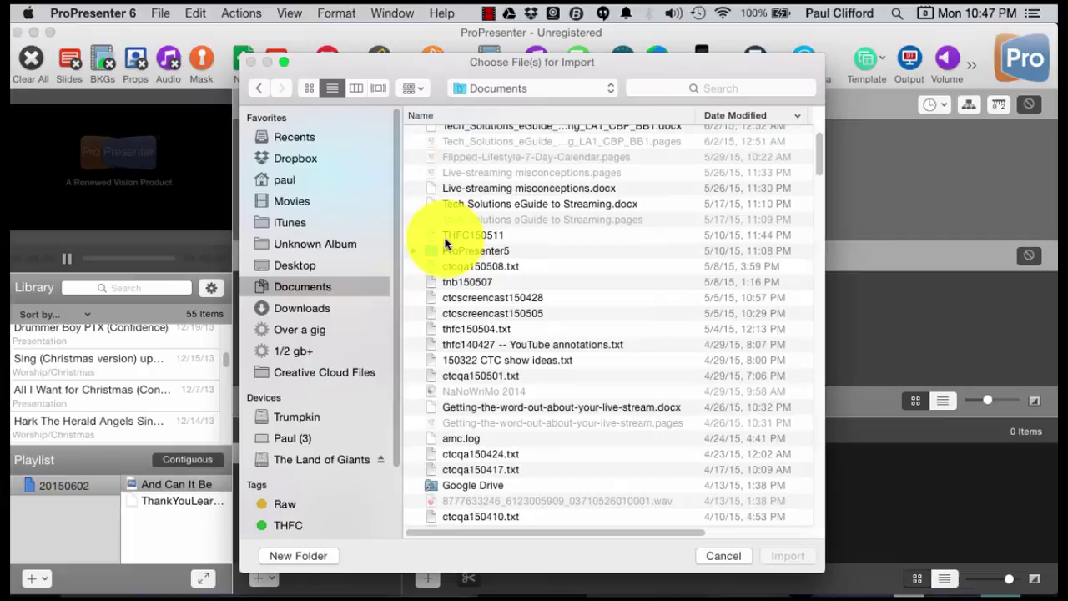
scroll(445, 242, down, 1)
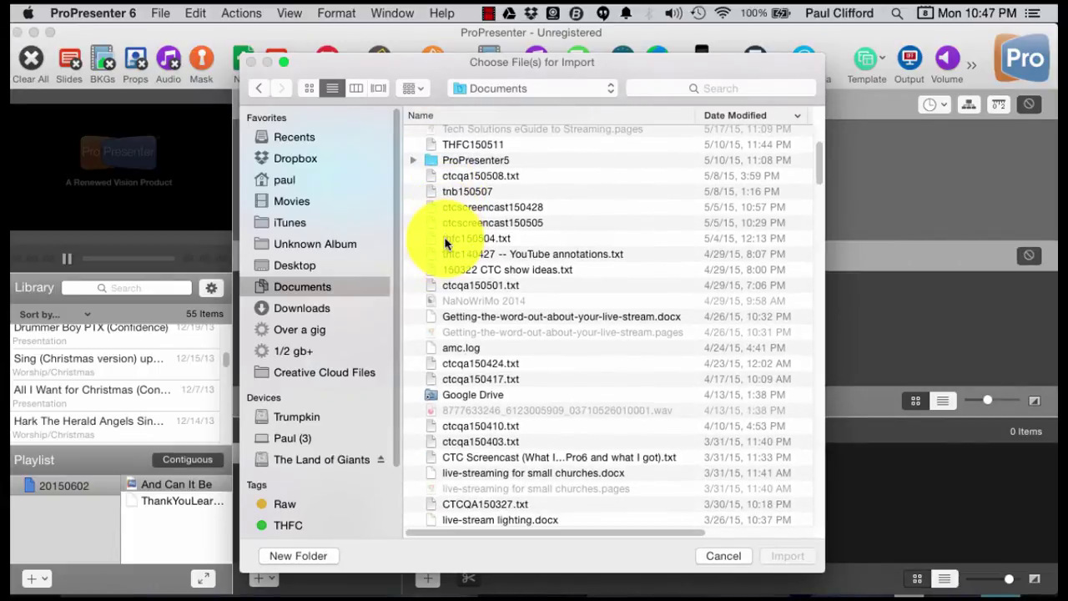
scroll(445, 242, down, 1)
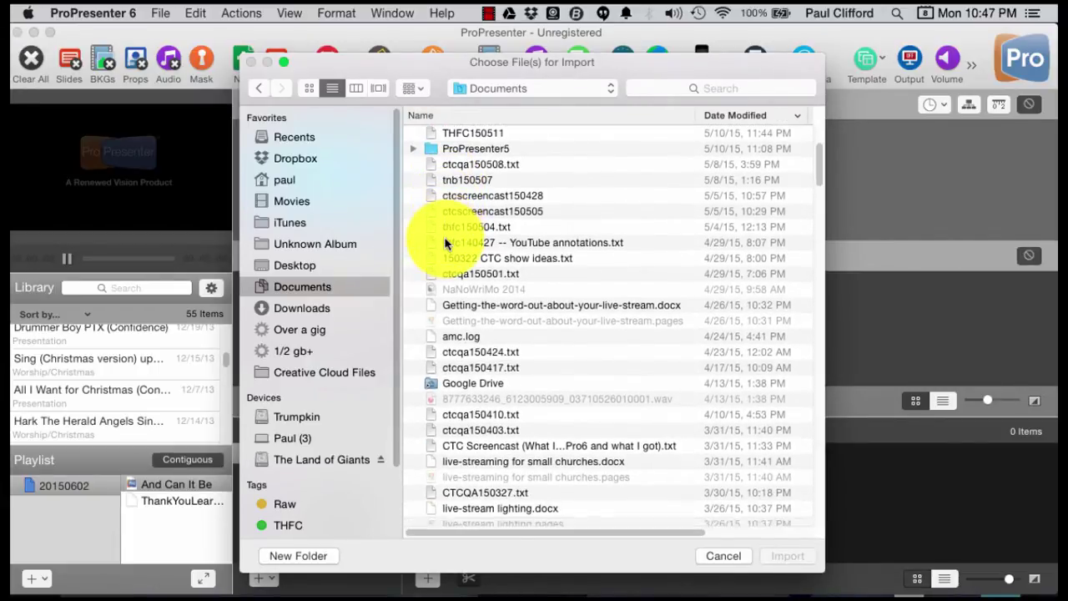
scroll(445, 242, down, 4)
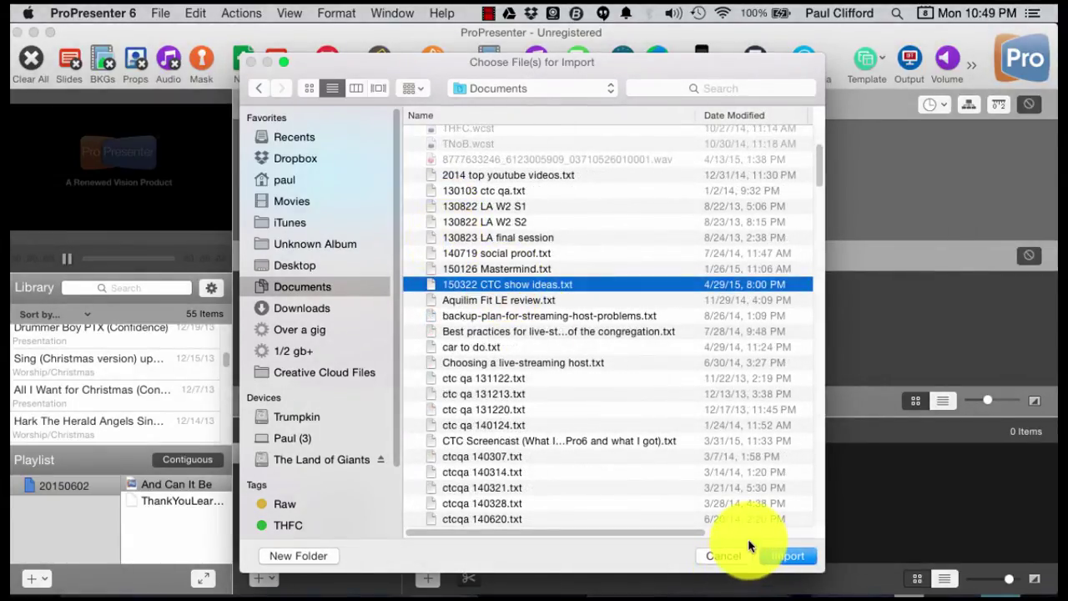
click(795, 556)
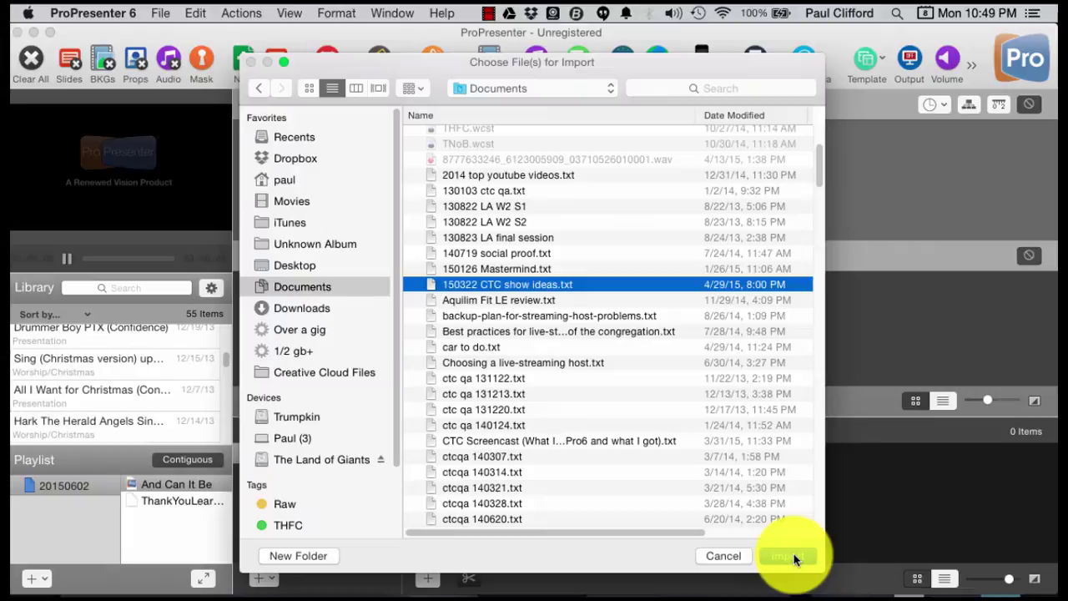
click(793, 556)
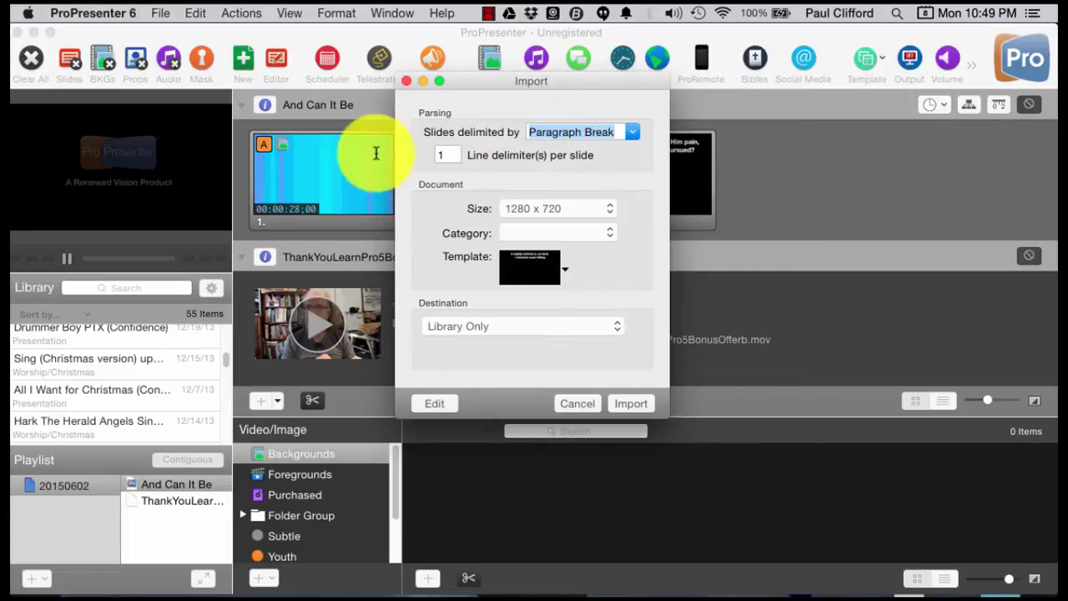
Set the import parsing to delimit slides by Line Break with 2 line delimiters per slide
click(631, 133)
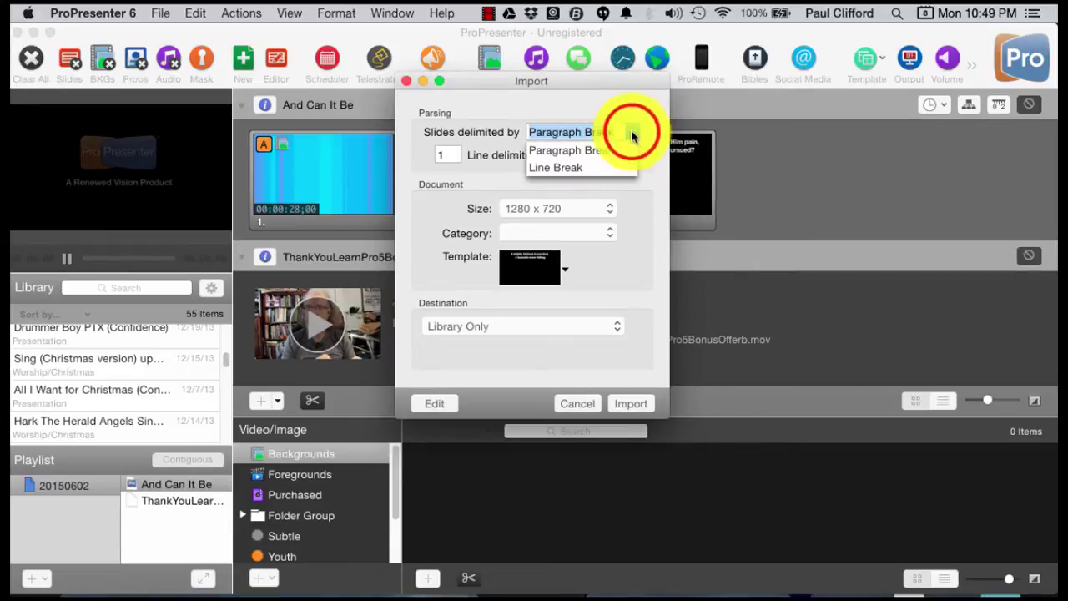
click(597, 167)
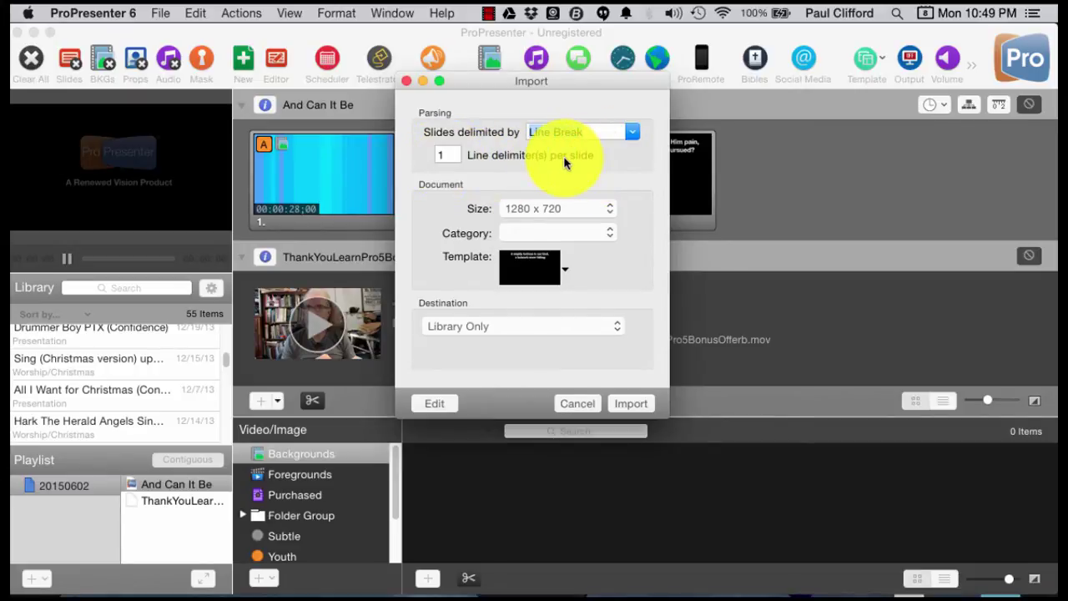
click(455, 152)
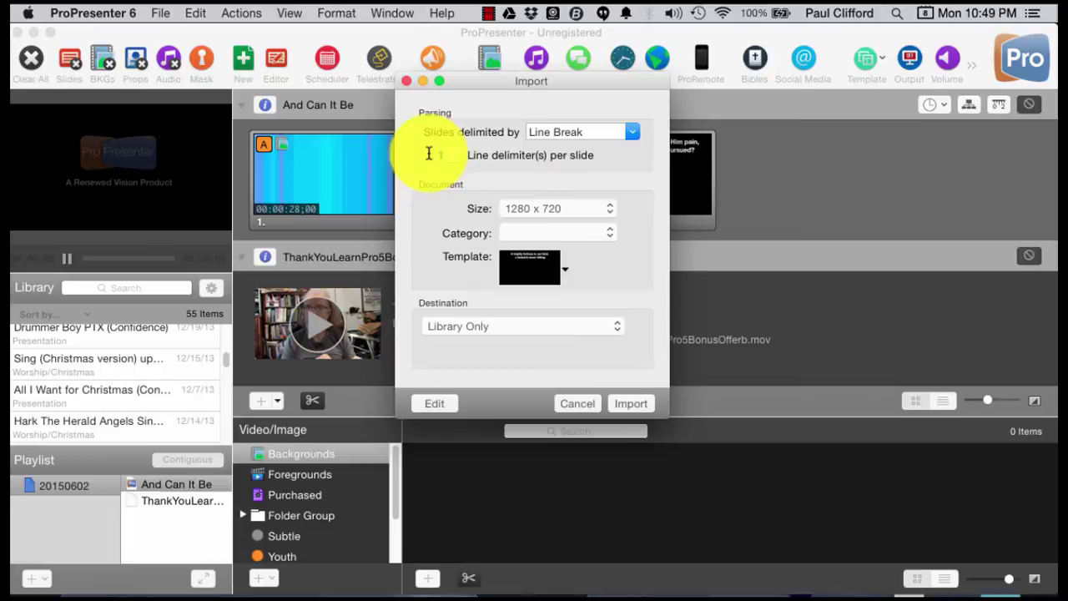
text(2)
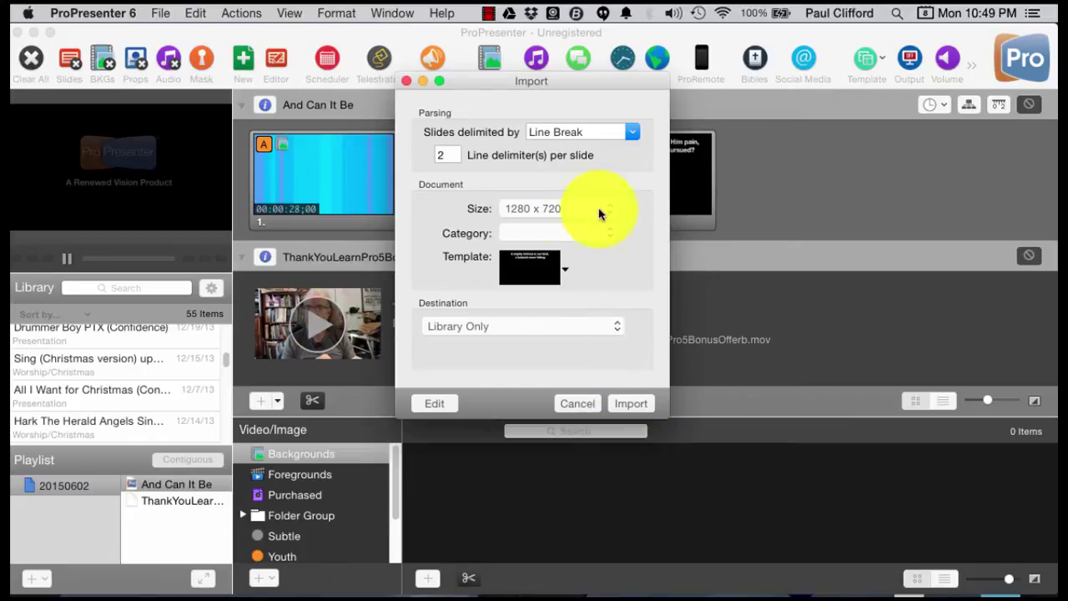
Assign the Speaker Notes category to the document being imported and look through the available templates without changing the template
click(616, 234)
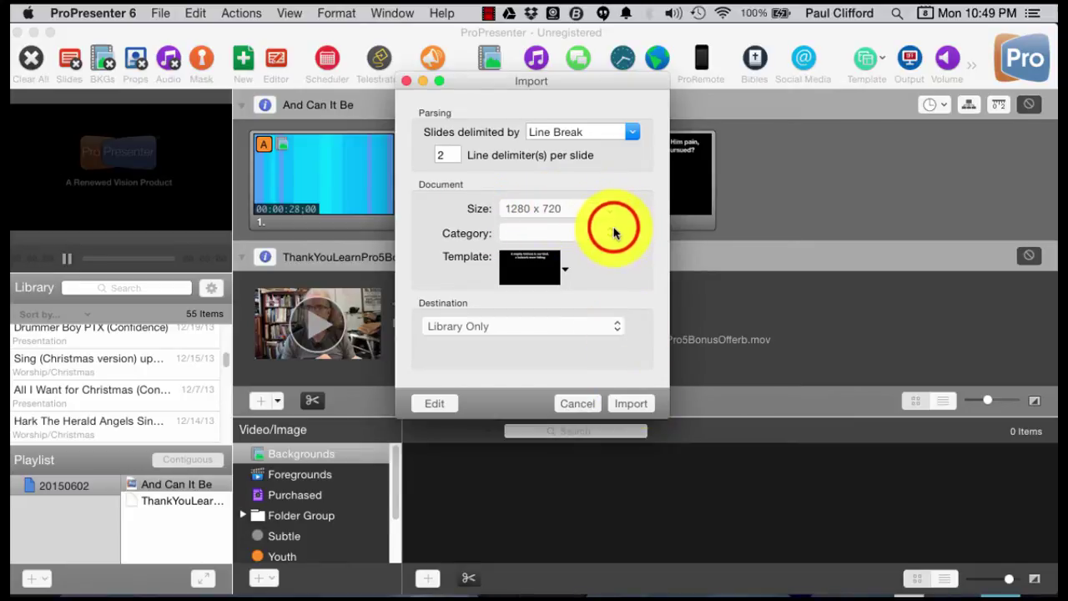
click(614, 233)
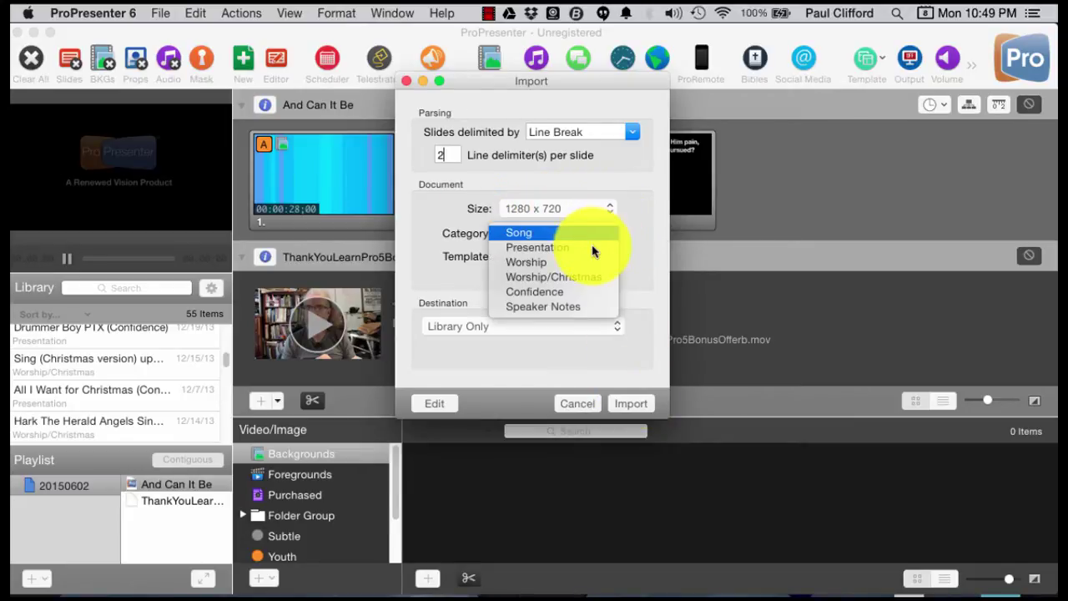
click(584, 308)
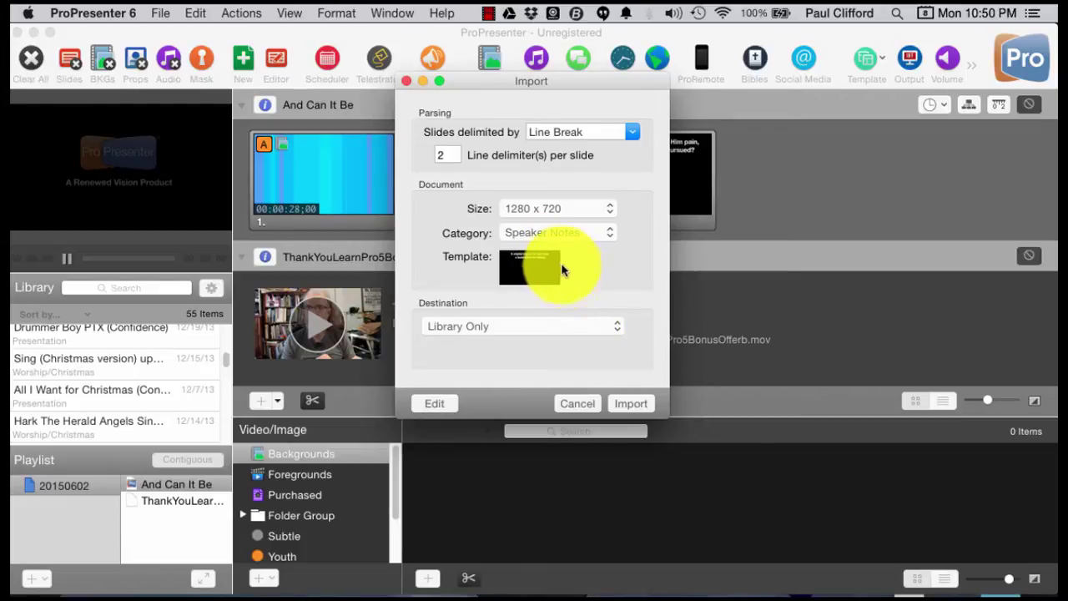
click(564, 267)
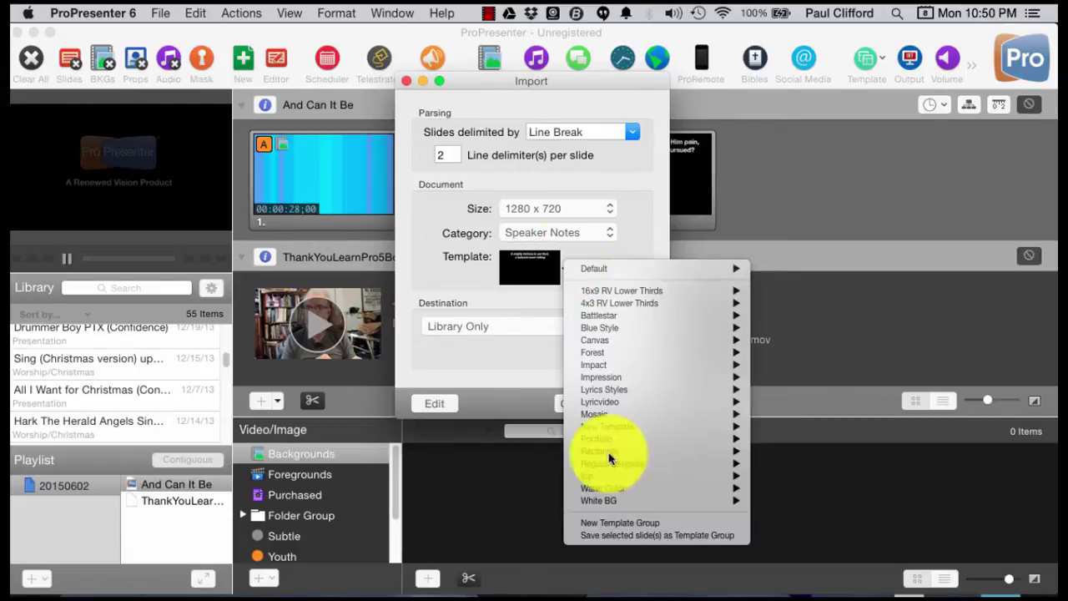
click(502, 302)
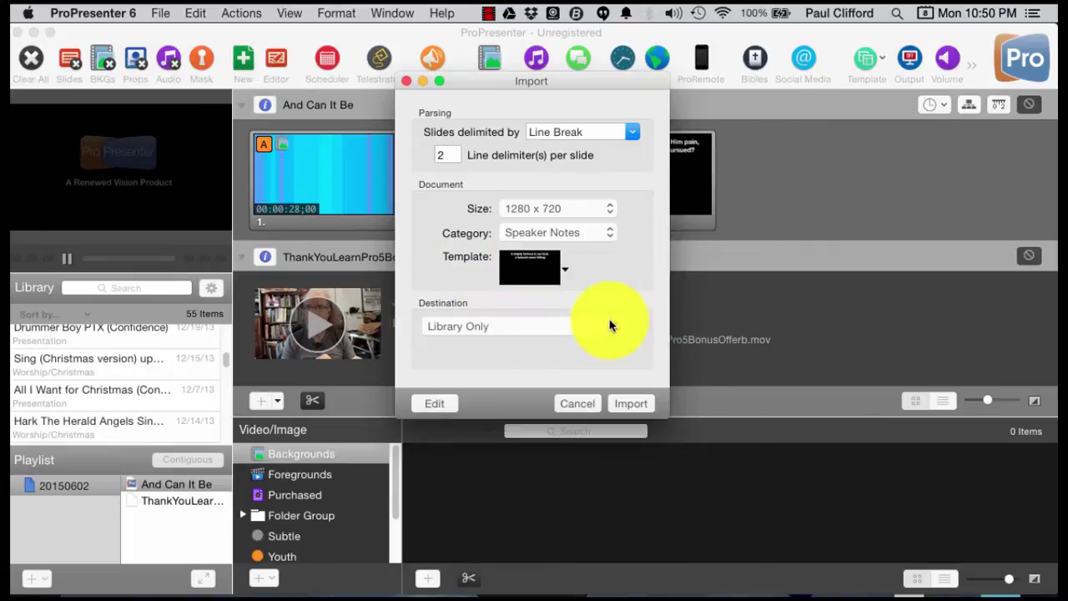
Set the import destination to Selected Playlist and import the text file
click(617, 328)
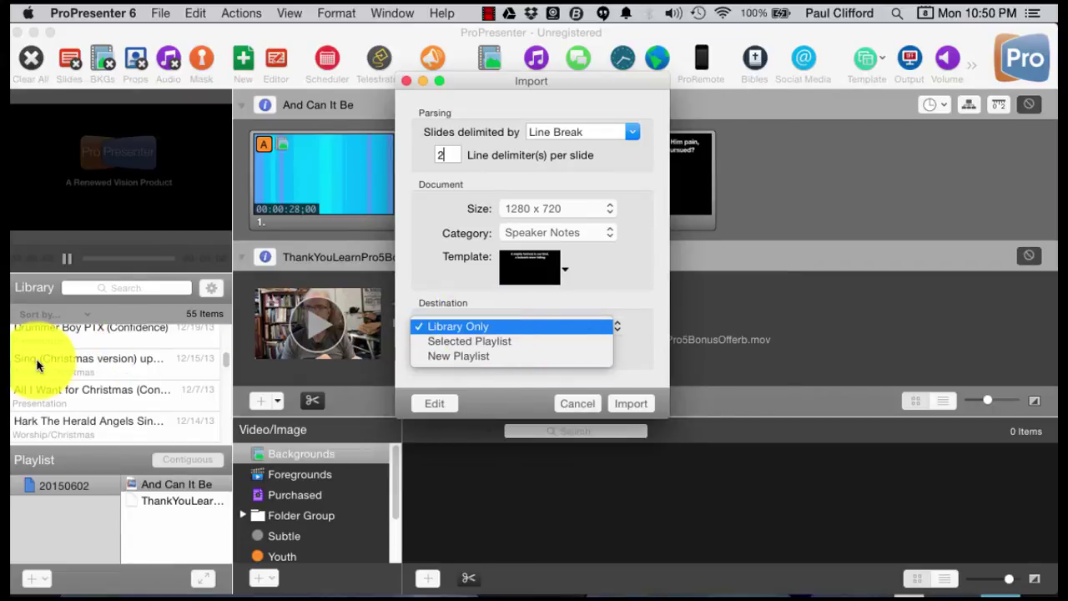
click(579, 342)
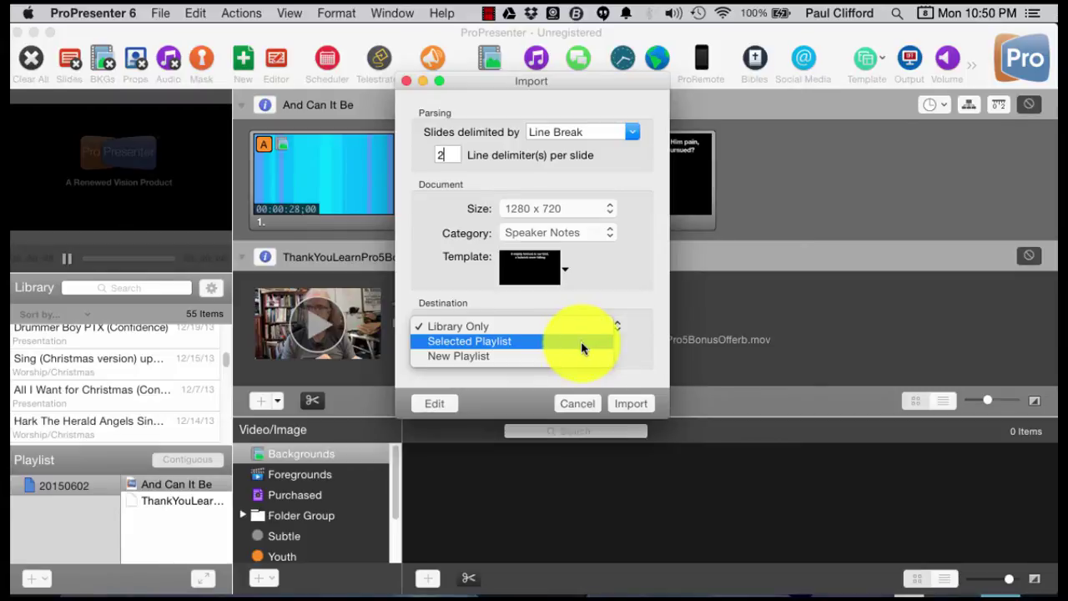
click(641, 404)
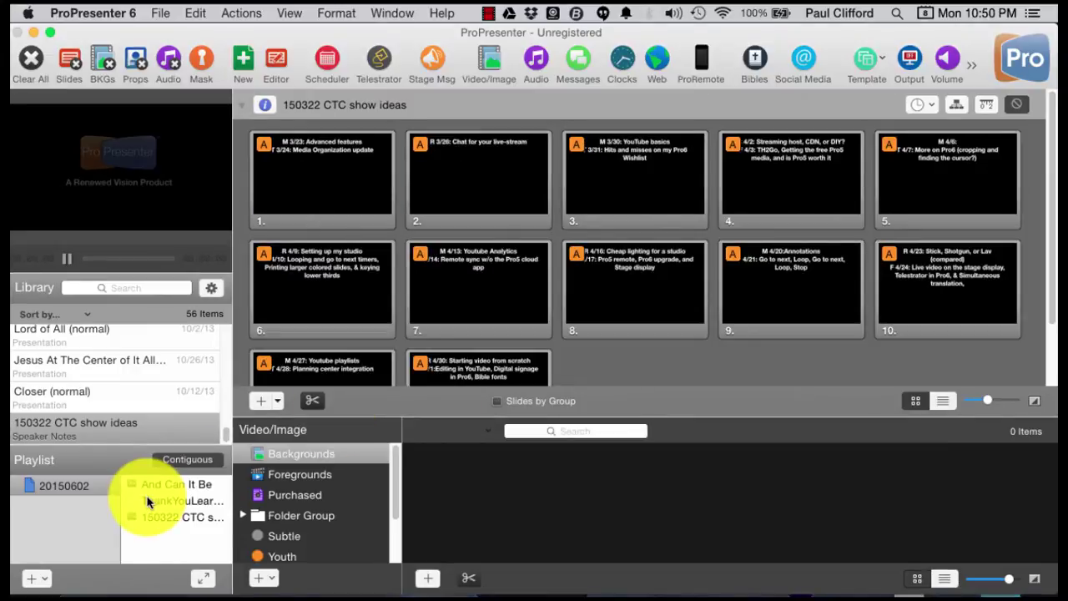
Go to the ThankYouLearnPro5BonusOfferb video in playlist 20150602, followed by the imported 150322 CTC show ideas presentation
click(161, 502)
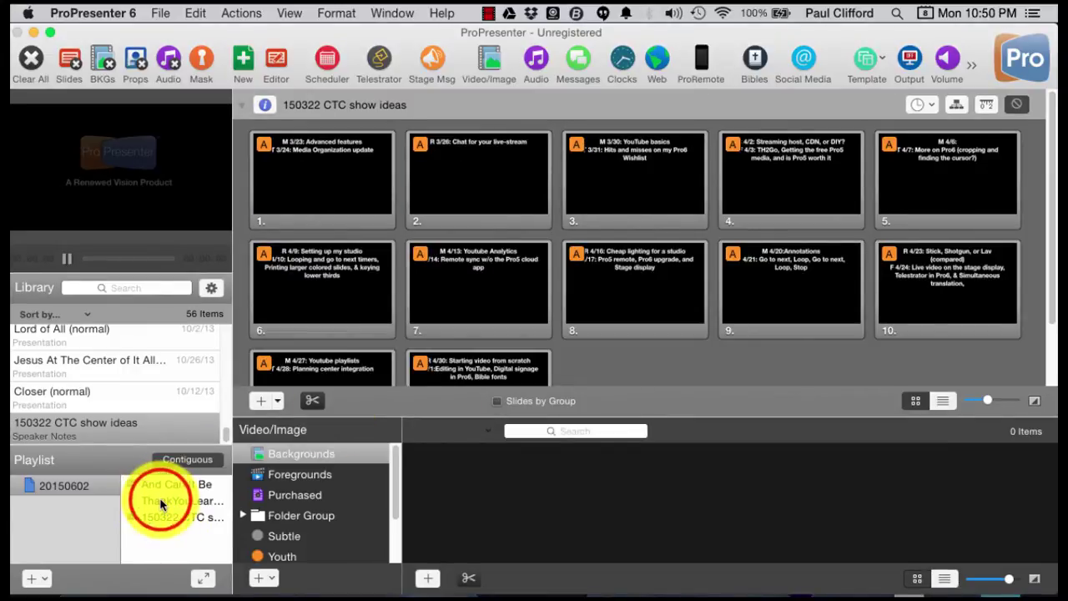
click(159, 507)
click(165, 519)
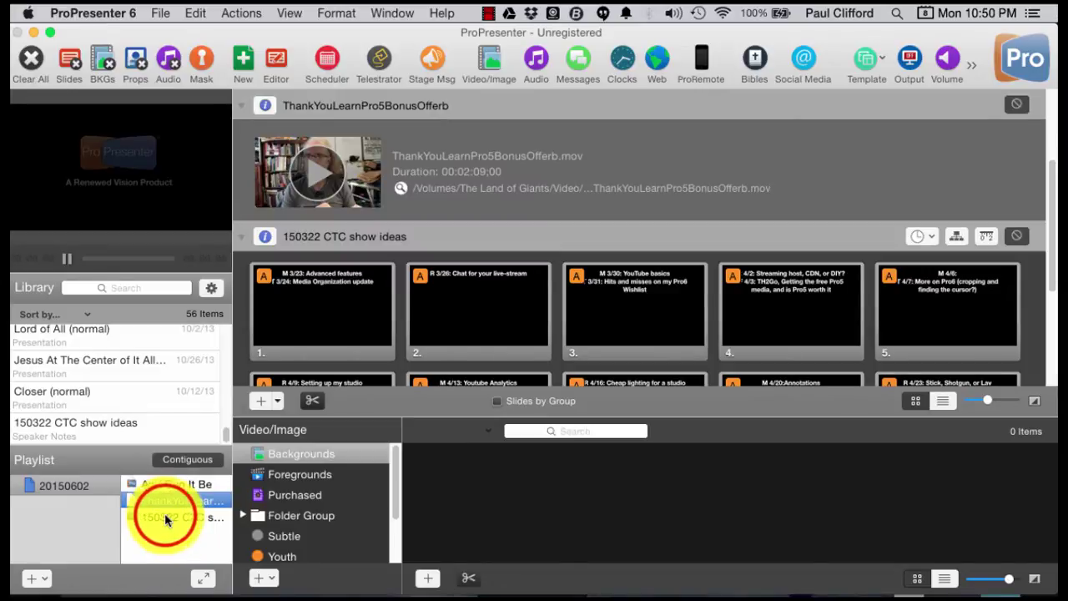
click(164, 518)
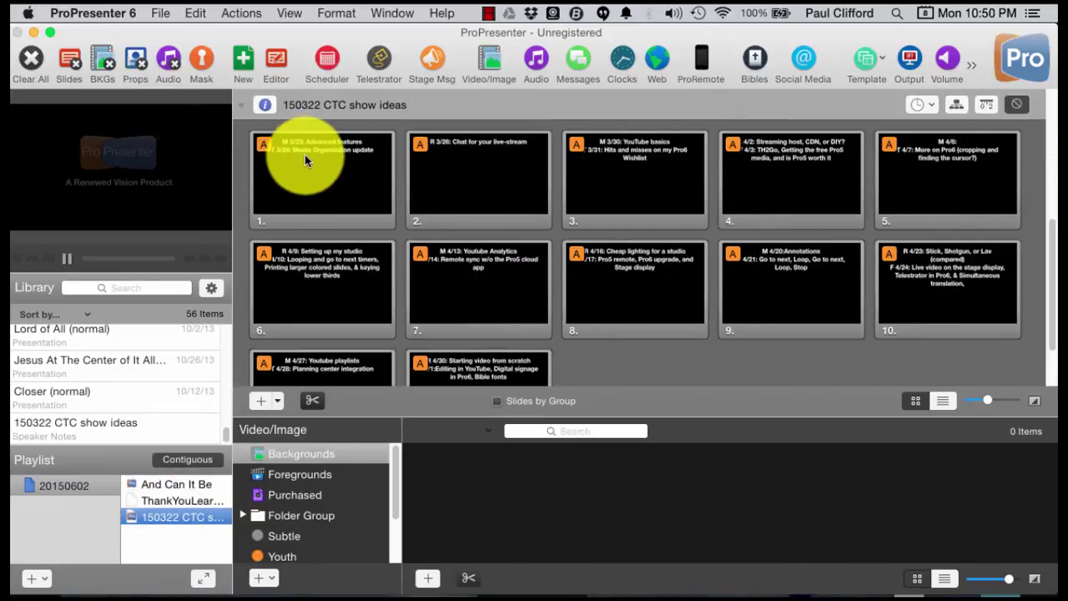
Send slides 1 to 4 of the 150322 CTC show ideas presentation to the output one after another
click(469, 181)
key(Right)
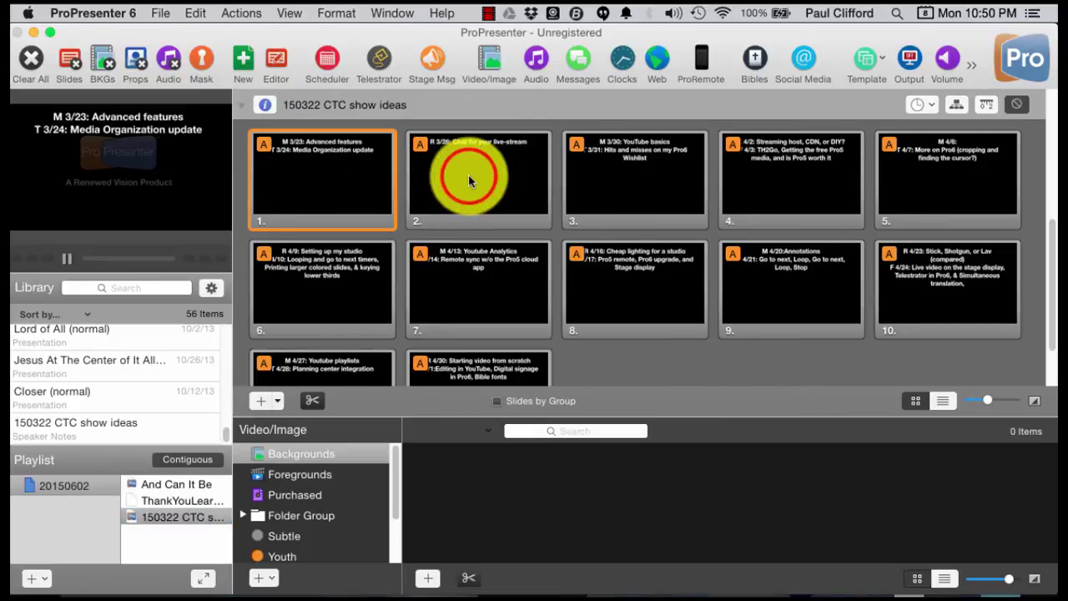
click(584, 179)
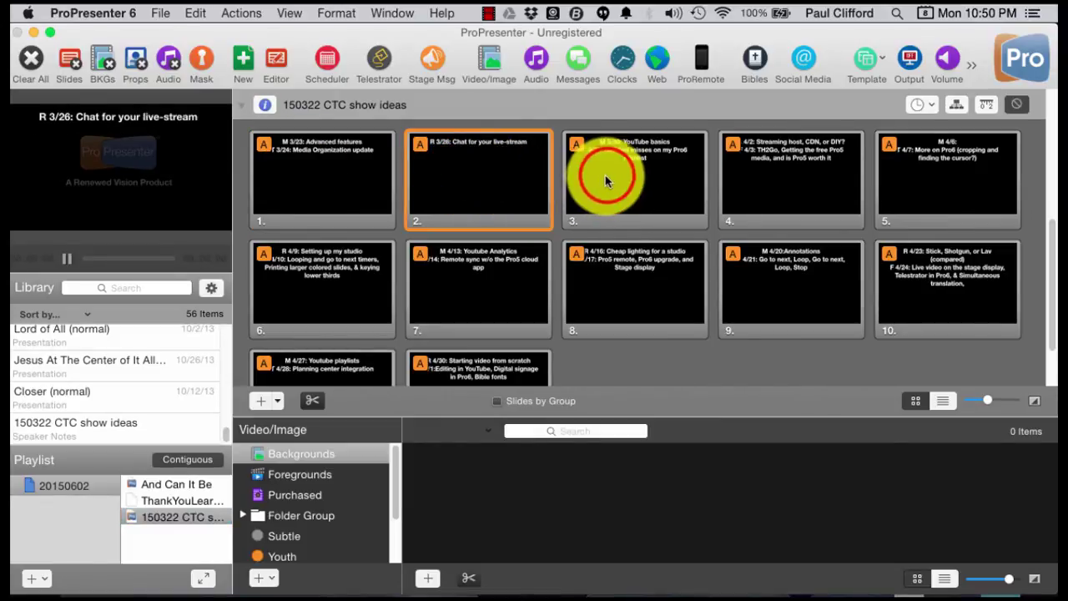
click(784, 172)
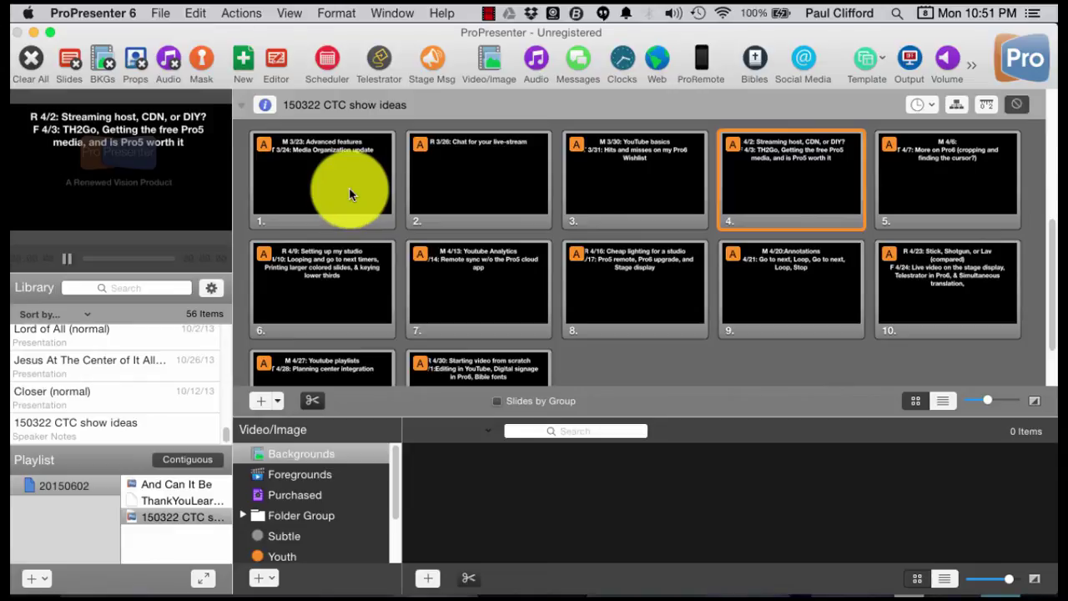
scroll(350, 197, down, 1)
scroll(351, 196, down, 2)
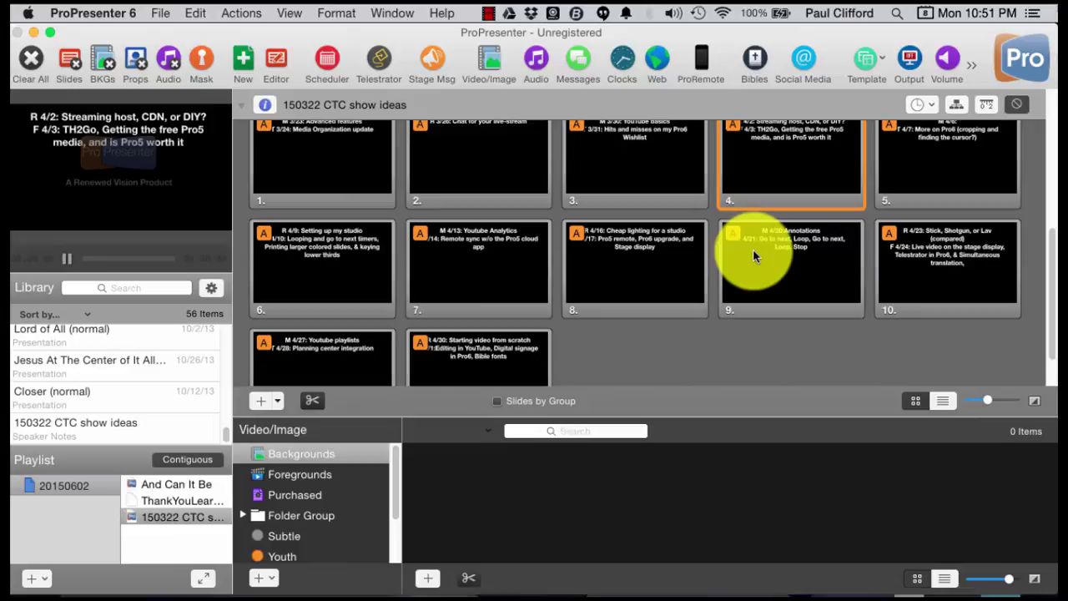
scroll(753, 248, up, 1)
scroll(399, 280, up, 4)
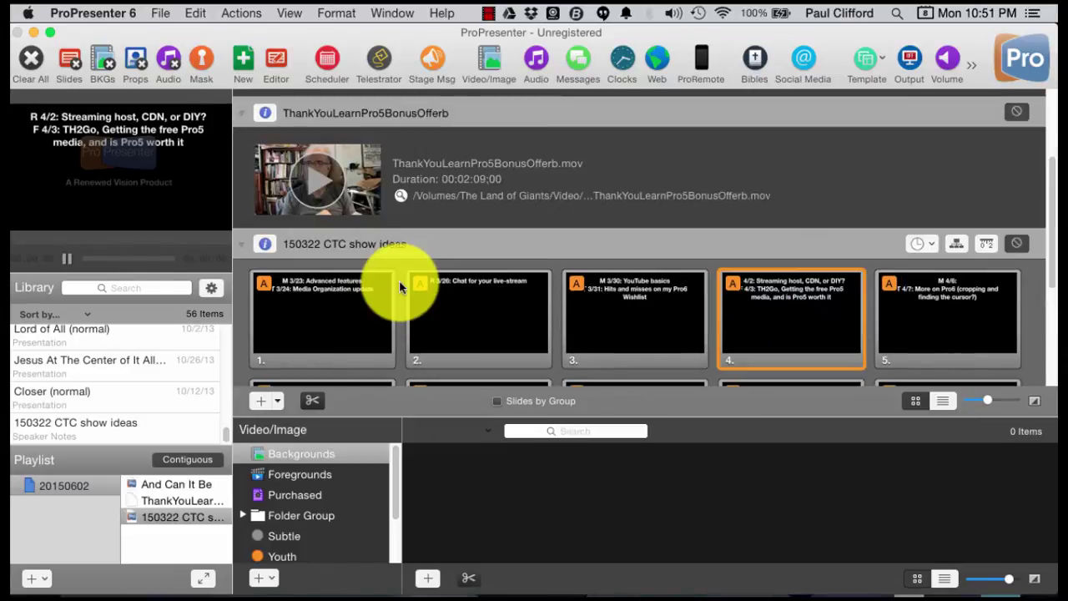
scroll(398, 279, down, 3)
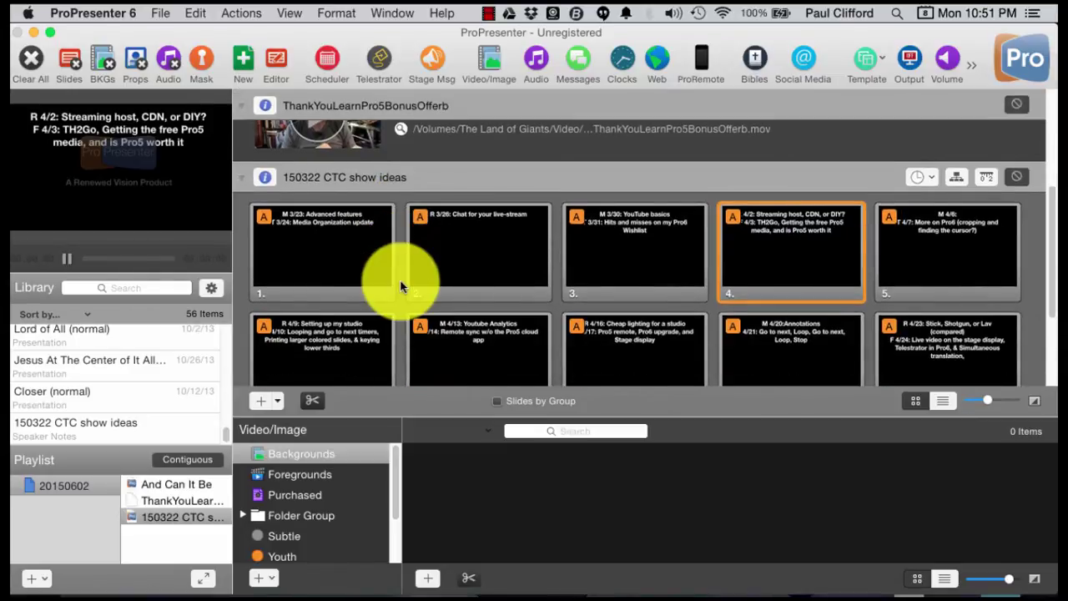
click(162, 13)
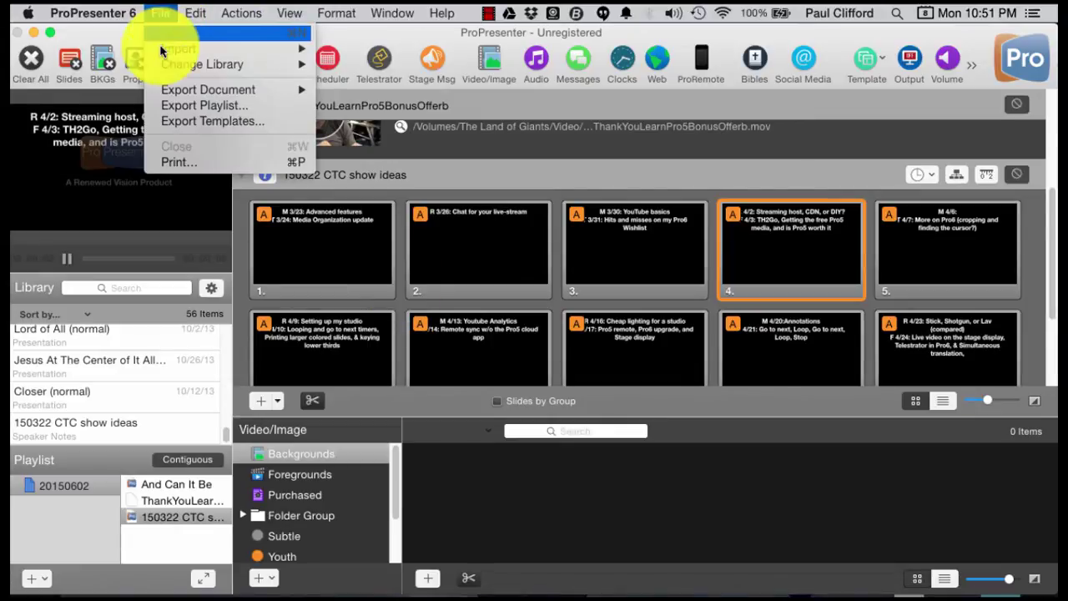
mouse_move(167, 49)
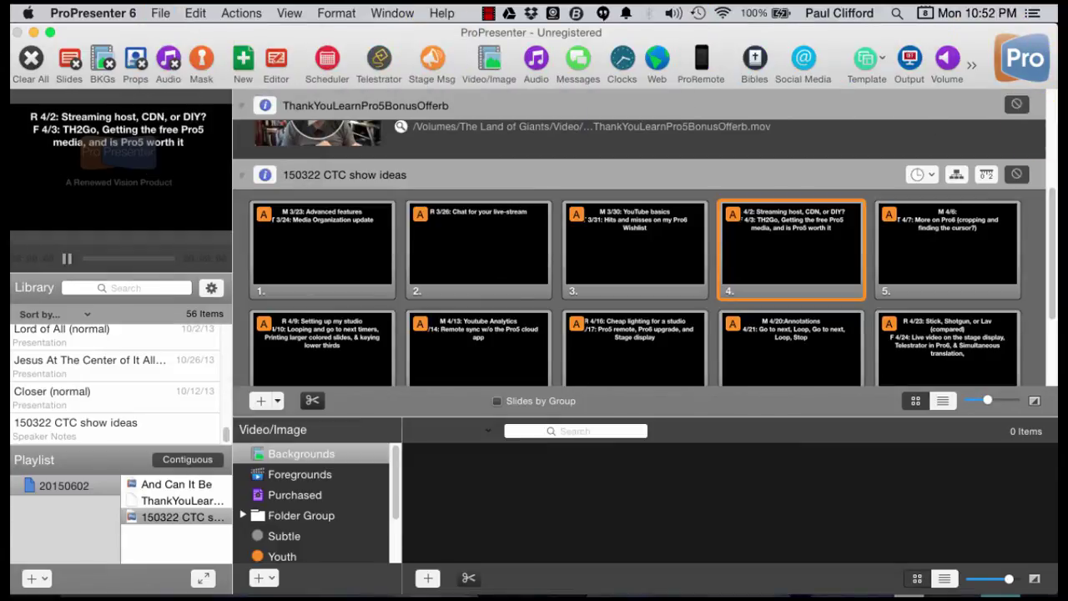
click(1049, 96)
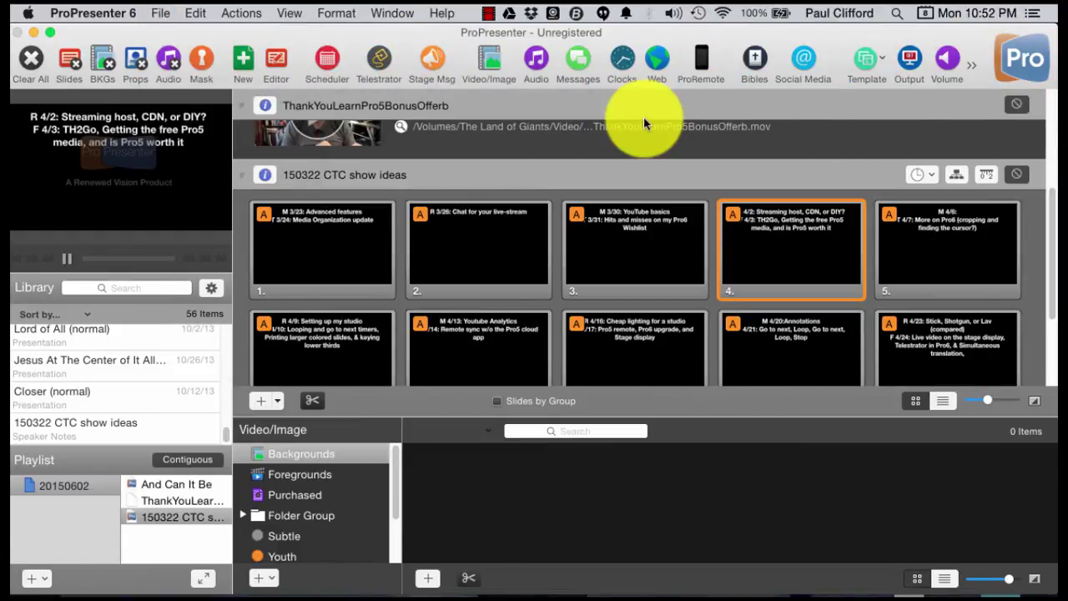
key(super+Tab)
key(super+Tab)
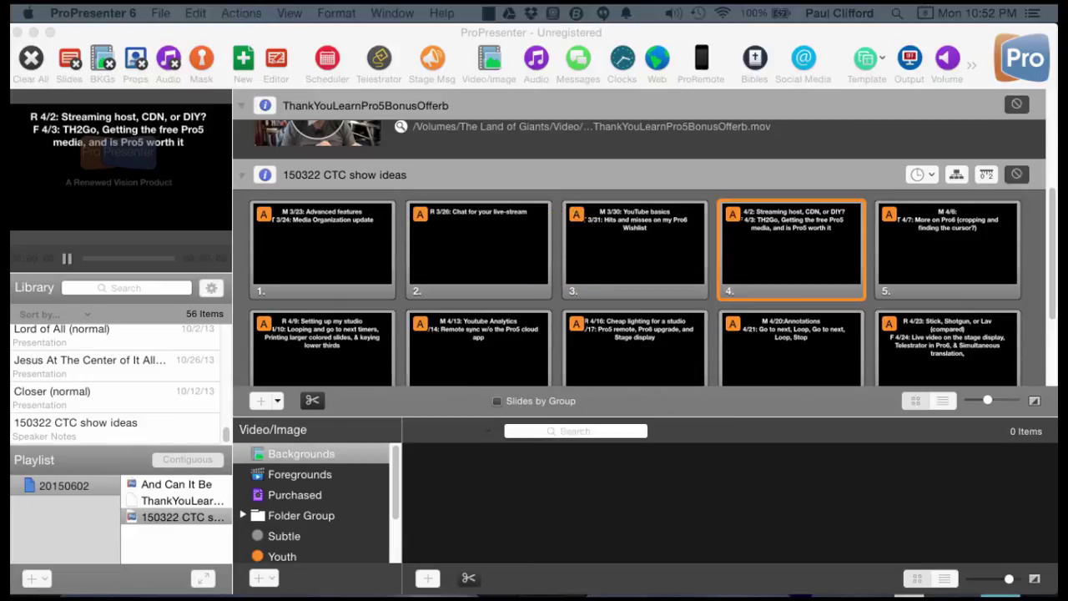
Switch to Chrome and search Google for "amazing grace lyrics"
click(564, 30)
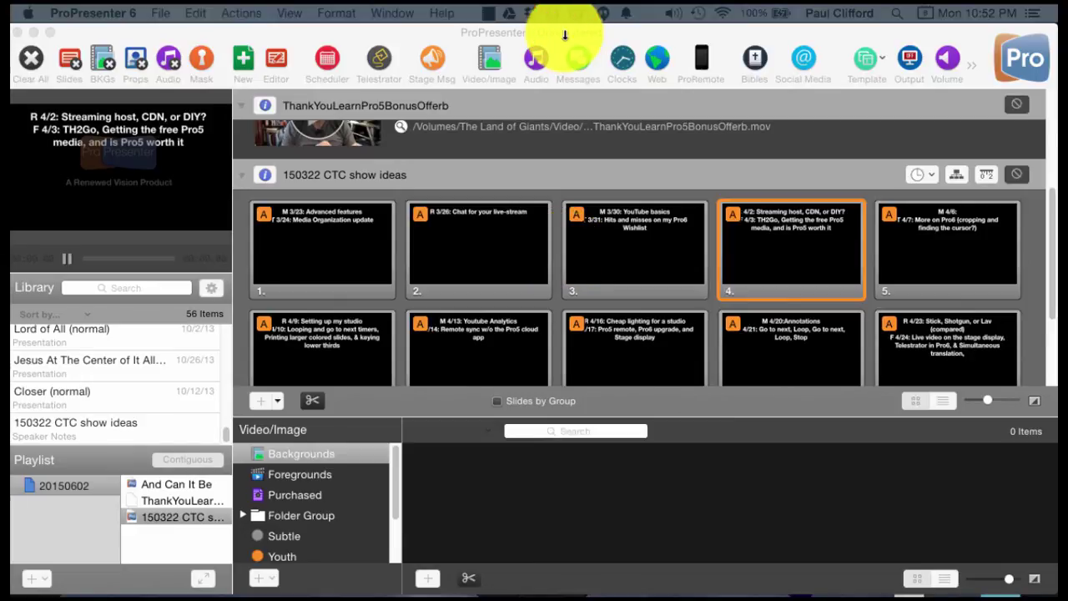
click(609, 39)
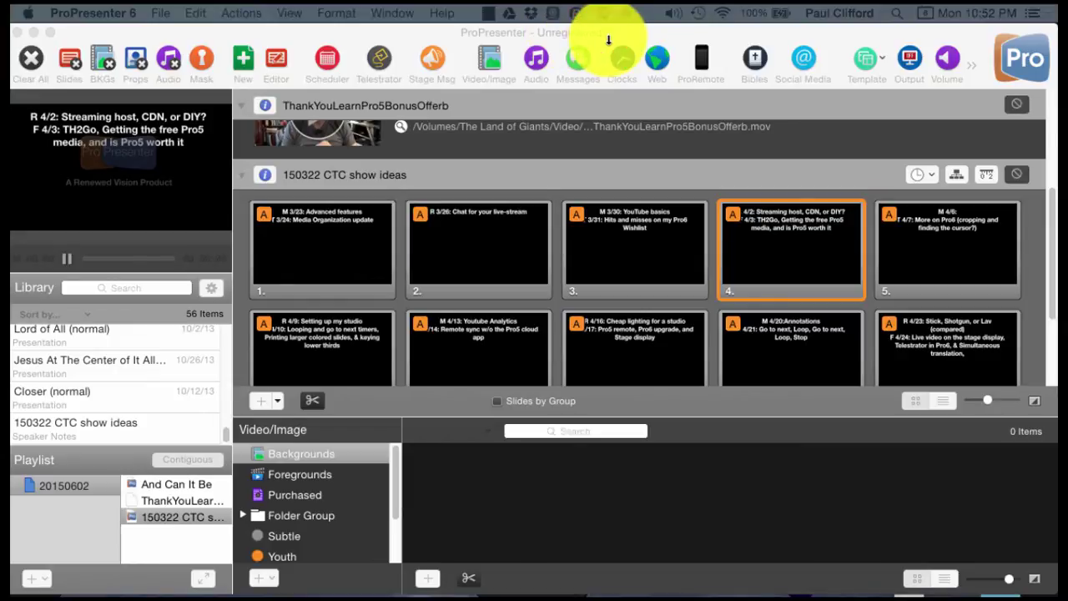
key(super+Tab)
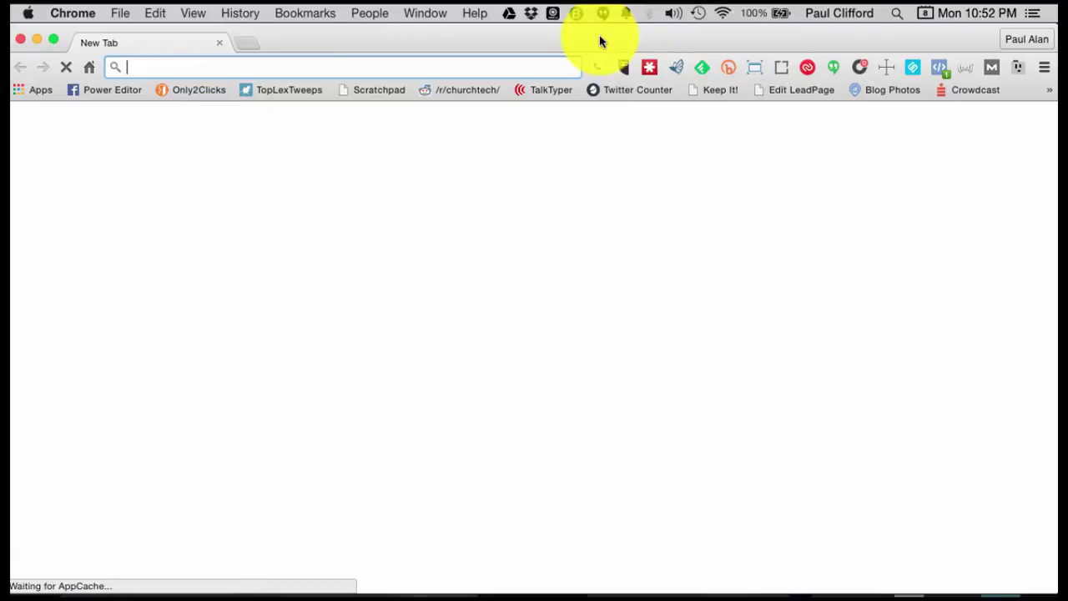
text(a)
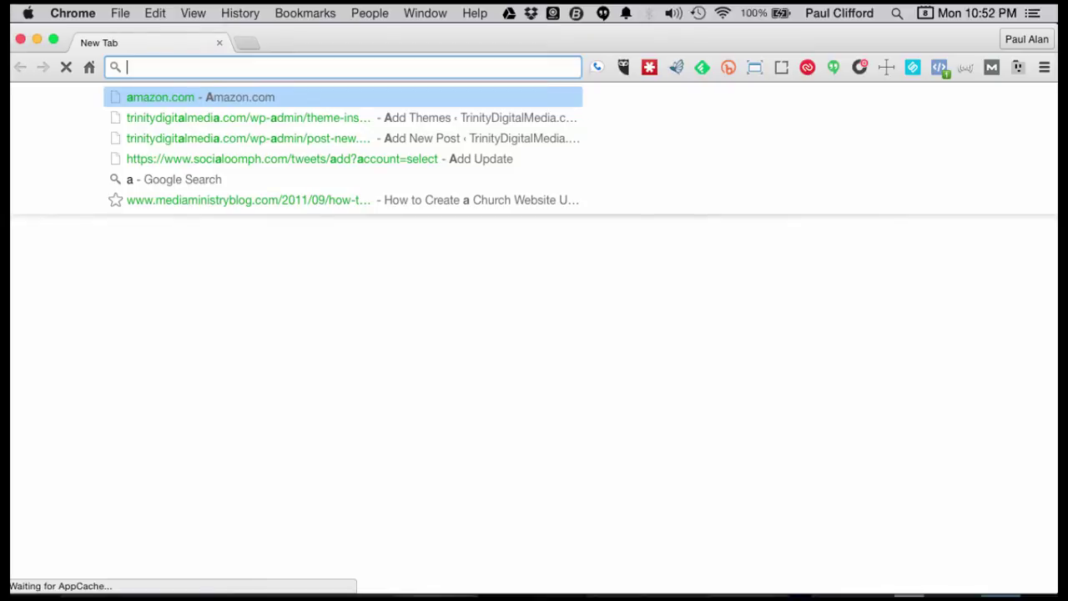
text(ma)
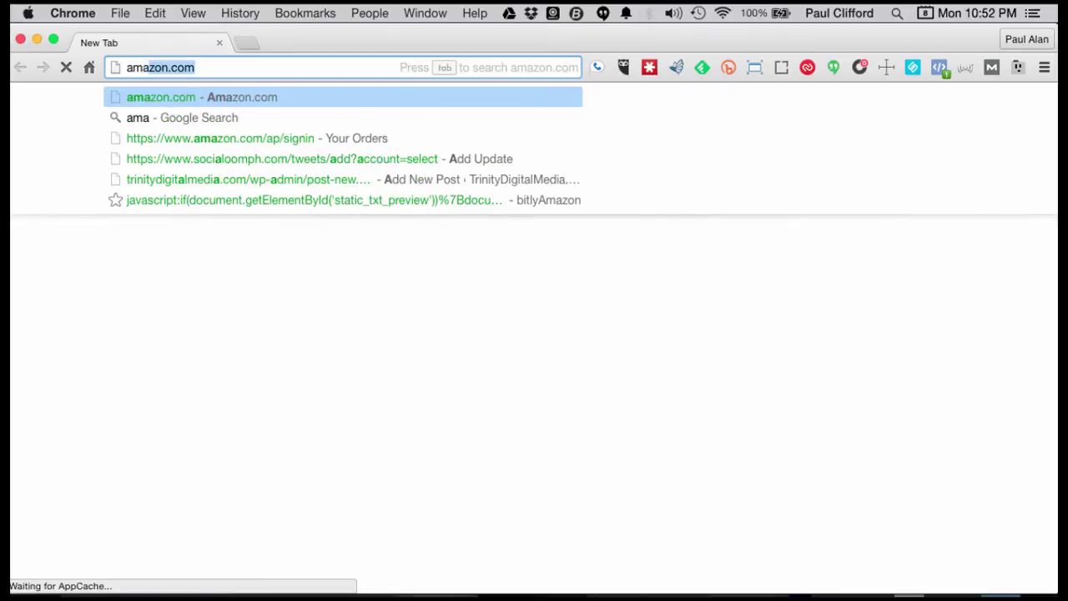
text(z)
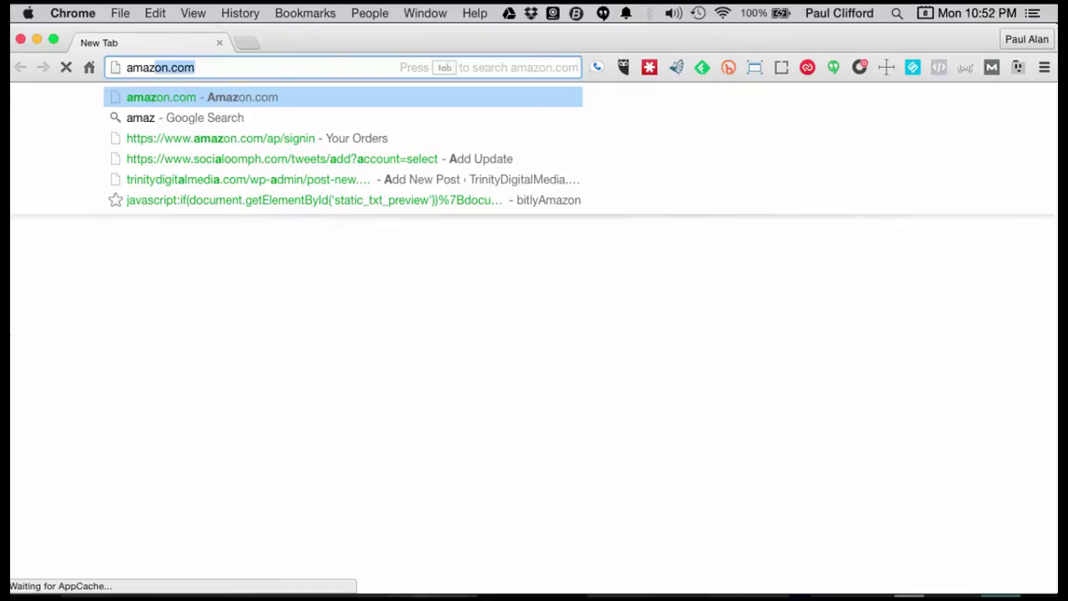
text(ing )
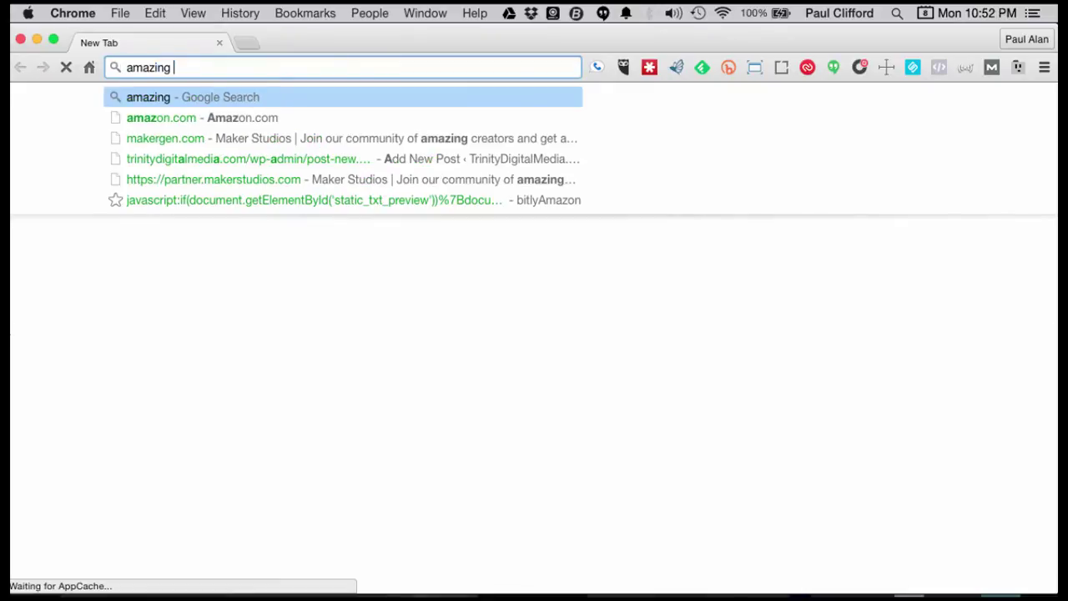
text(grace )
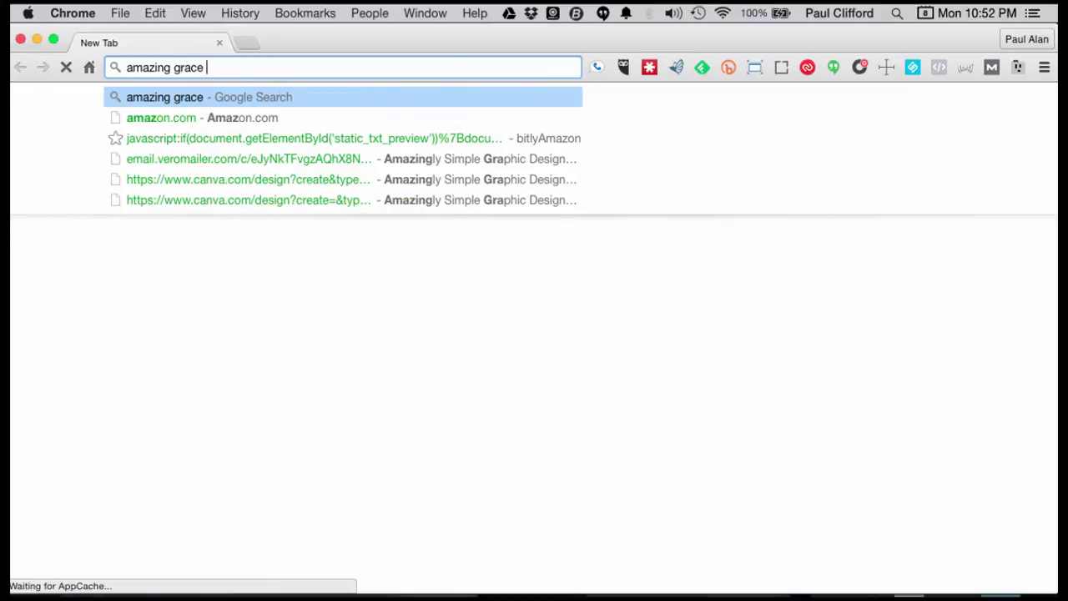
text(lyr)
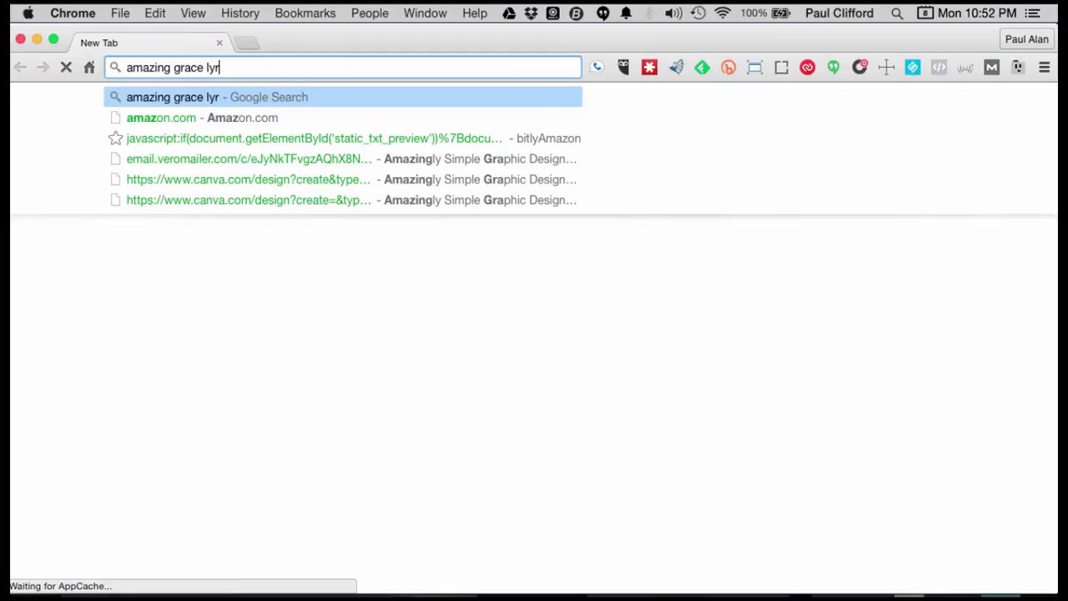
text(ics&oq=amazing+grace+l)
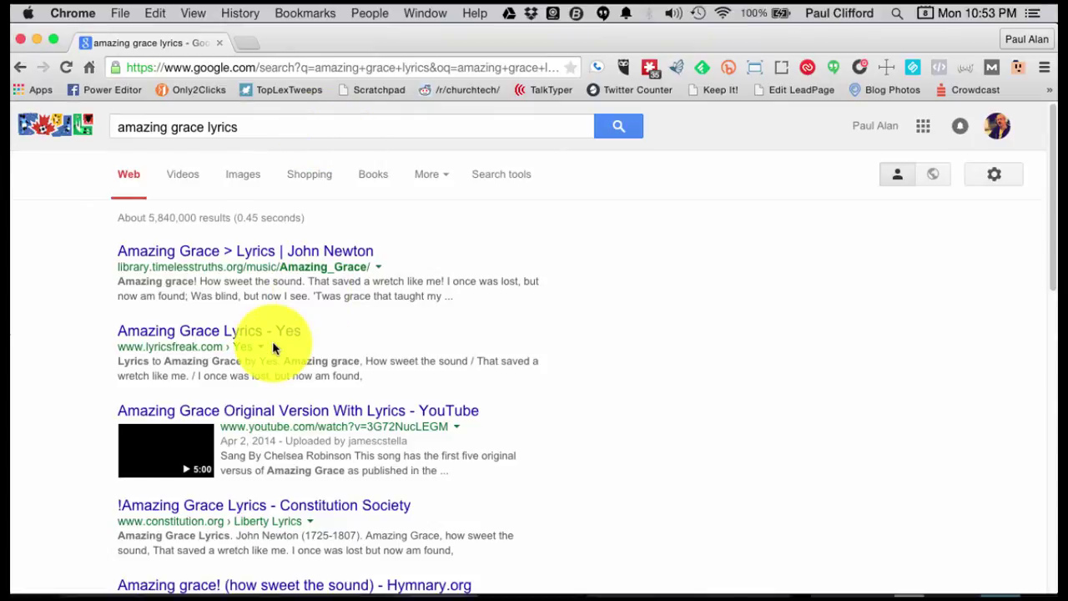
Open the lyricsfreak.com Amazing Grace result and copy the first two verses of the lyrics
click(226, 329)
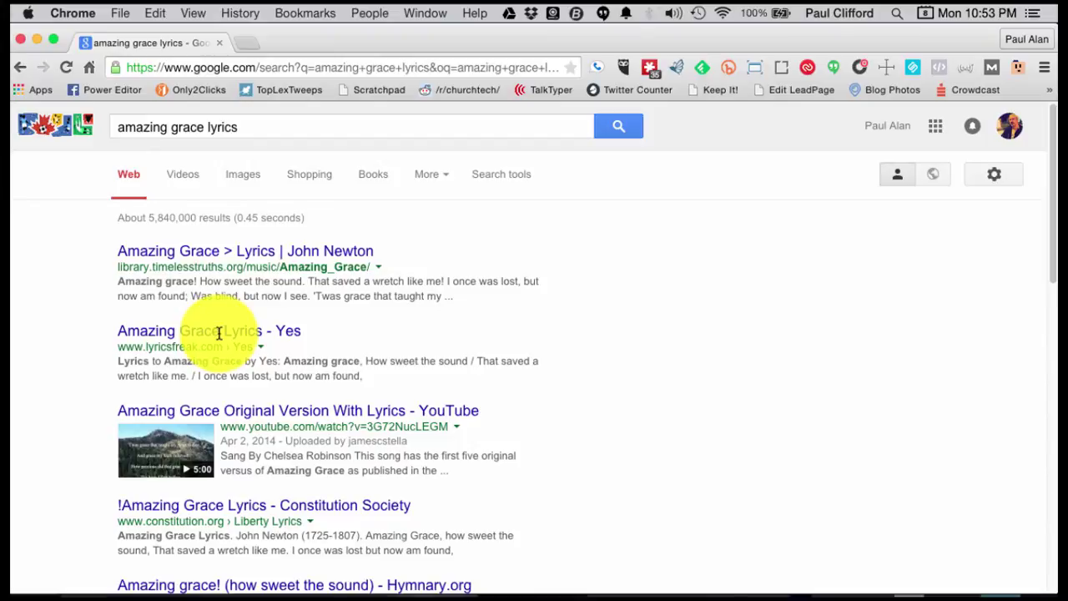
click(218, 334)
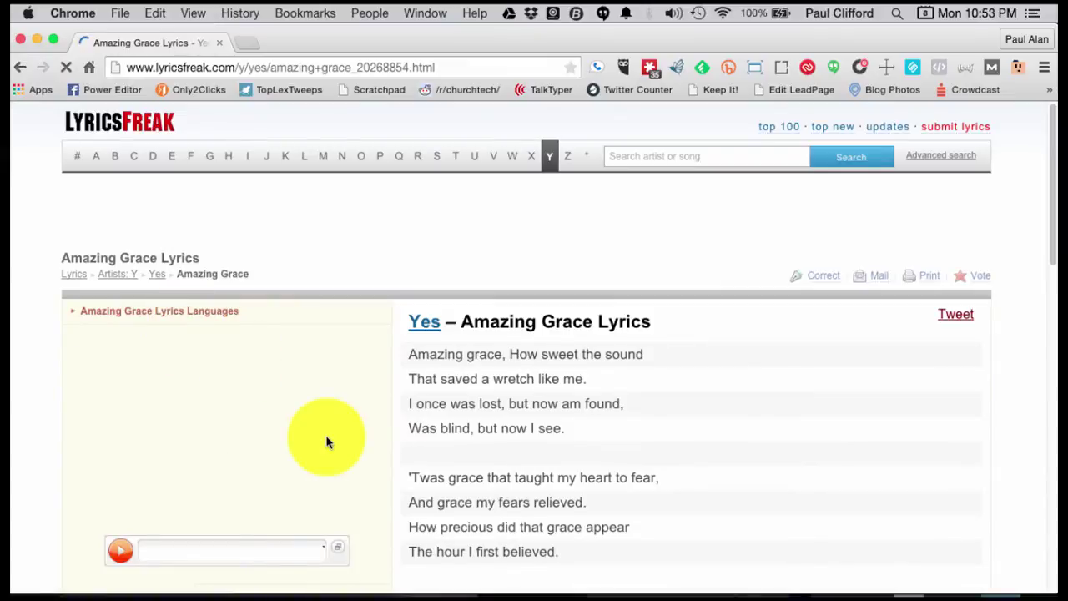
scroll(327, 434, down, 5)
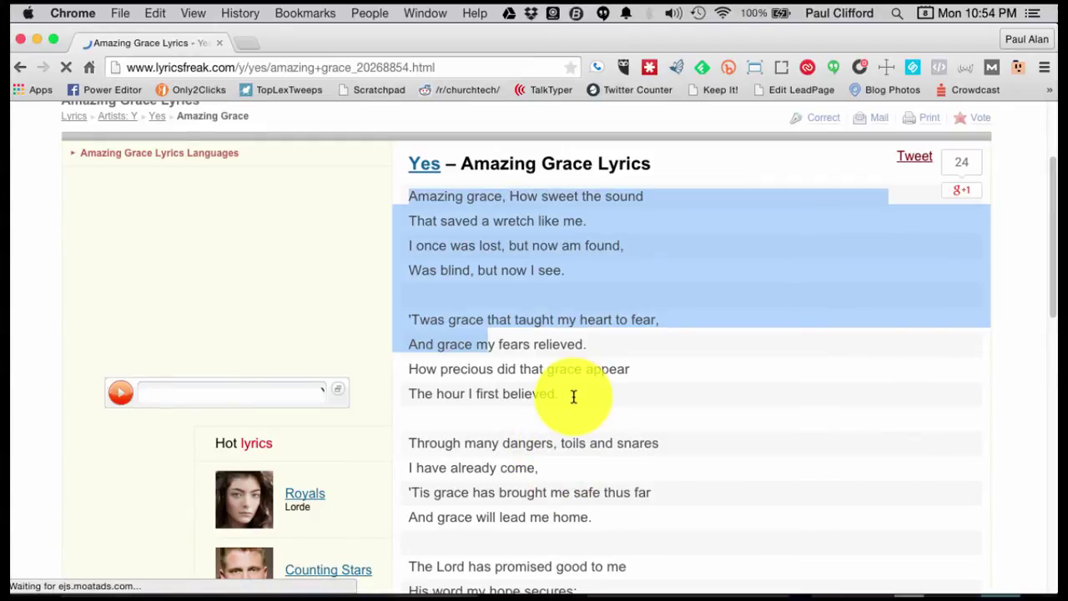
drag(573, 396, 573, 396)
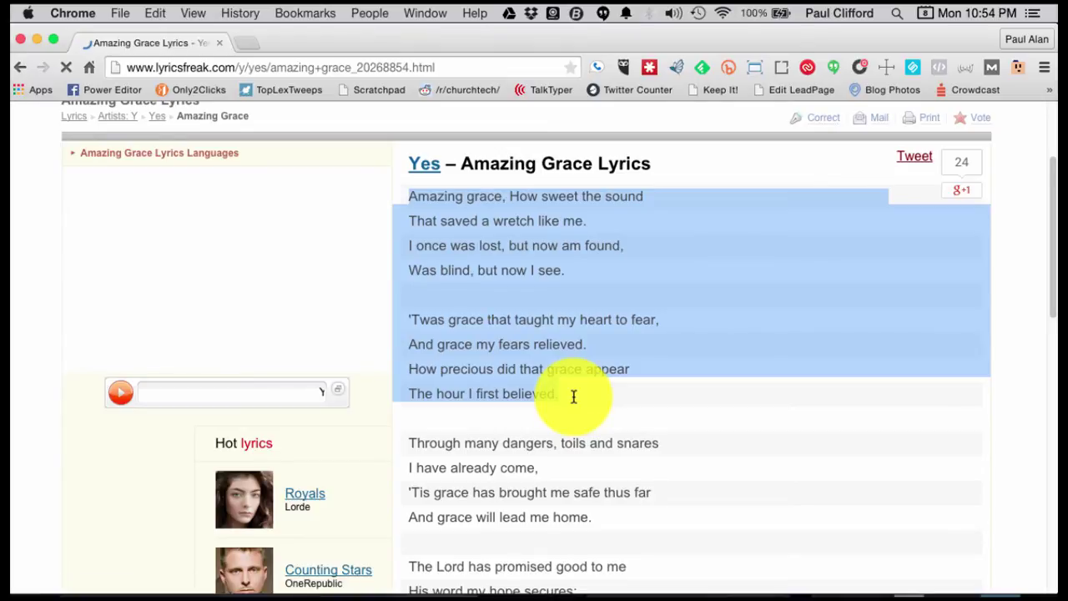
key(super+c)
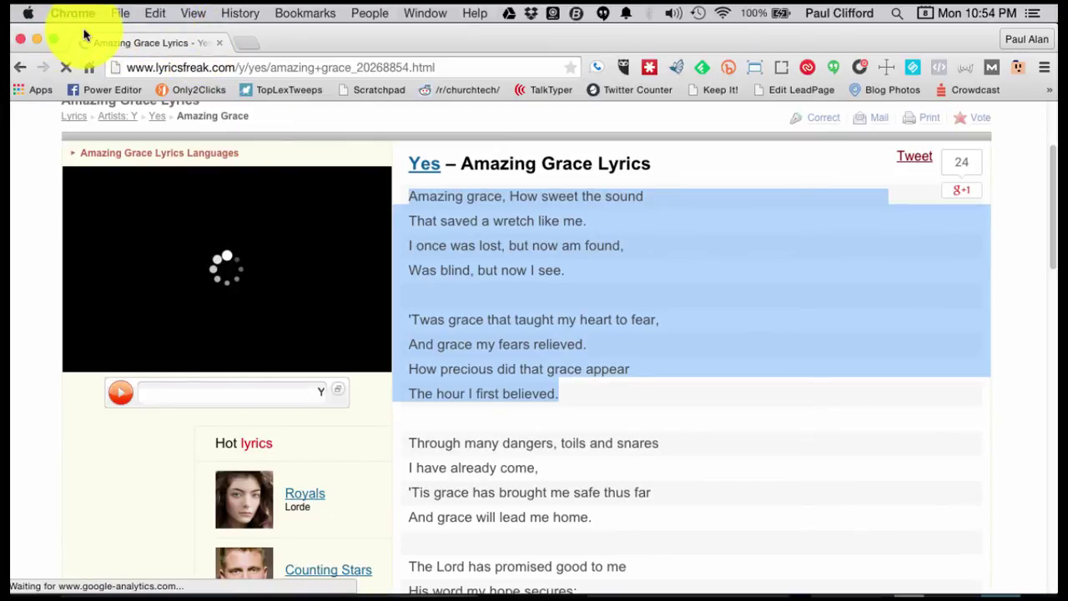
Switch back to ProPresenter and start a text import from the clipboard
click(39, 25)
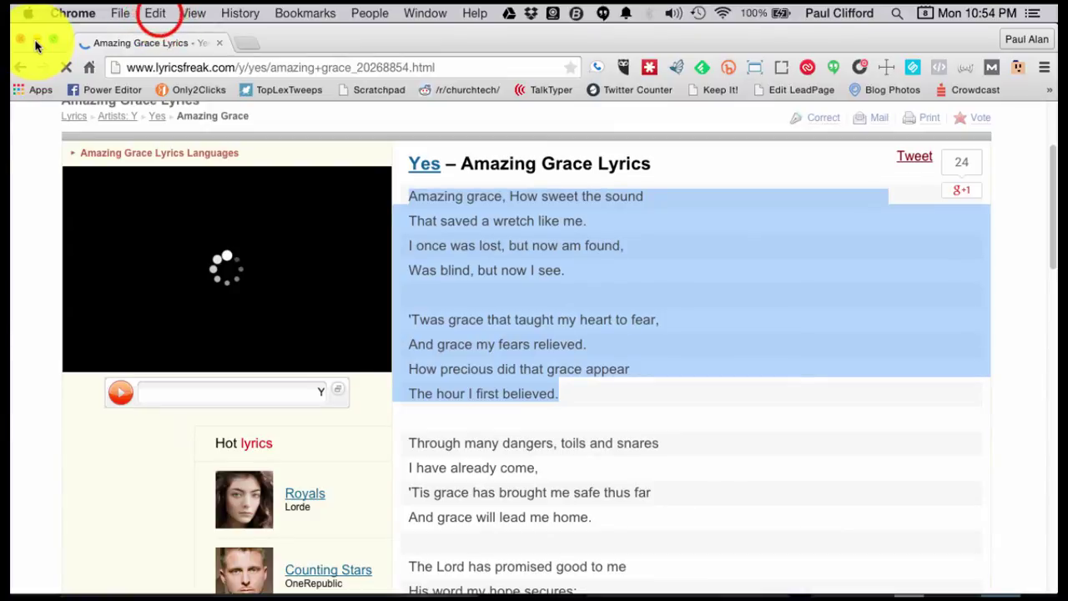
click(160, 12)
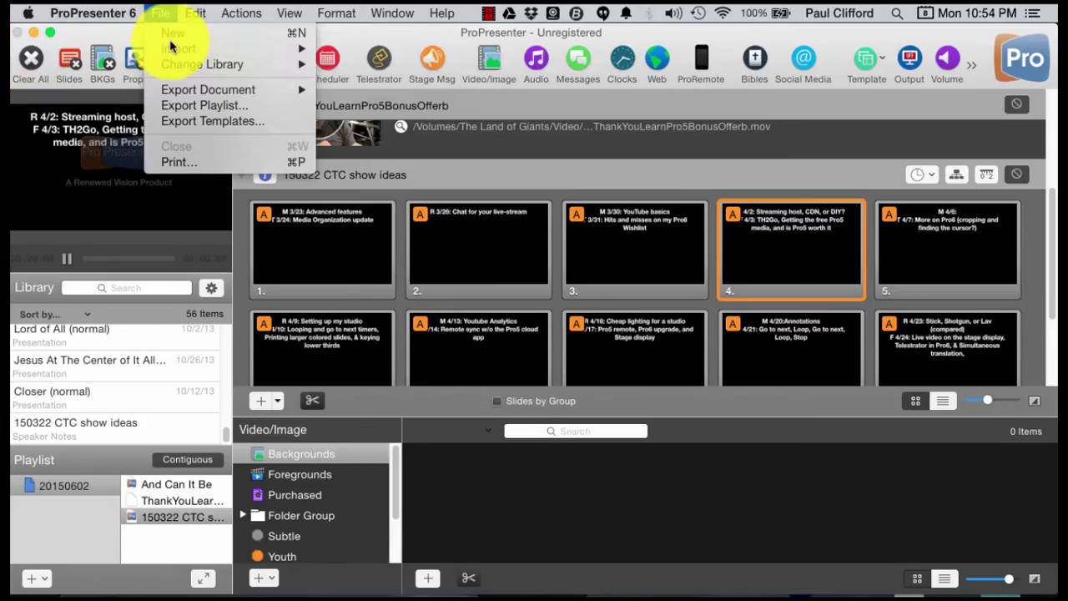
mouse_move(175, 48)
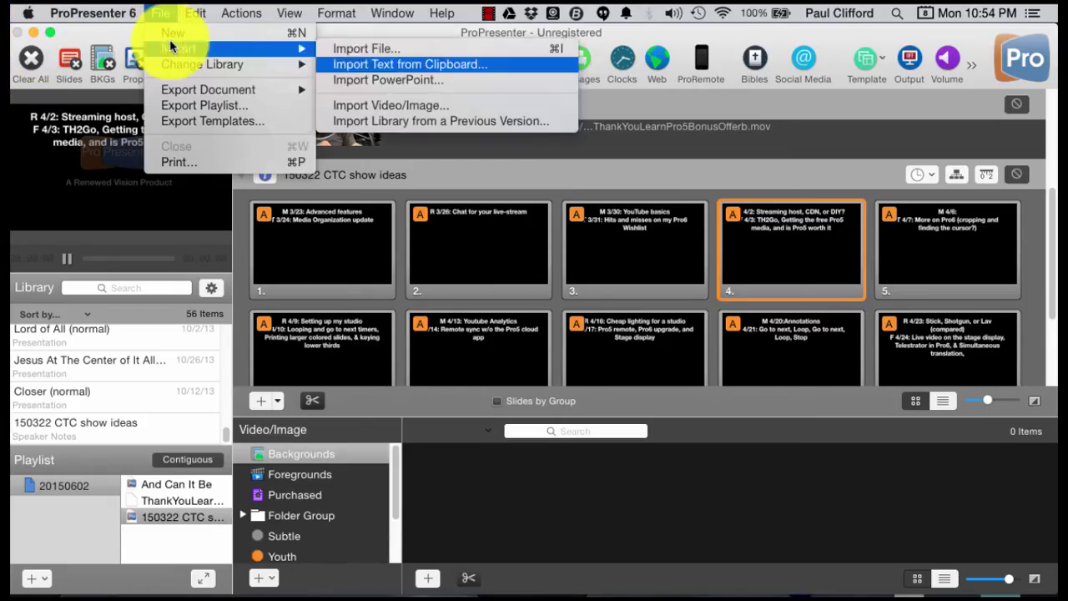
click(377, 67)
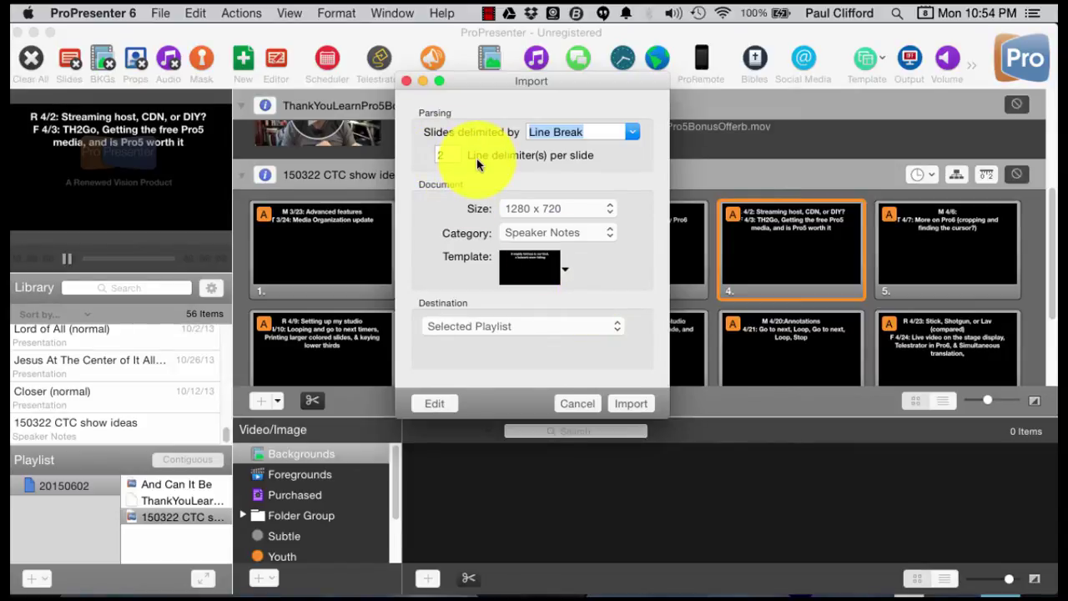
Import the clipboard lyrics into the selected playlist in the Song category, keeping Line Break as the slide delimiter
click(631, 132)
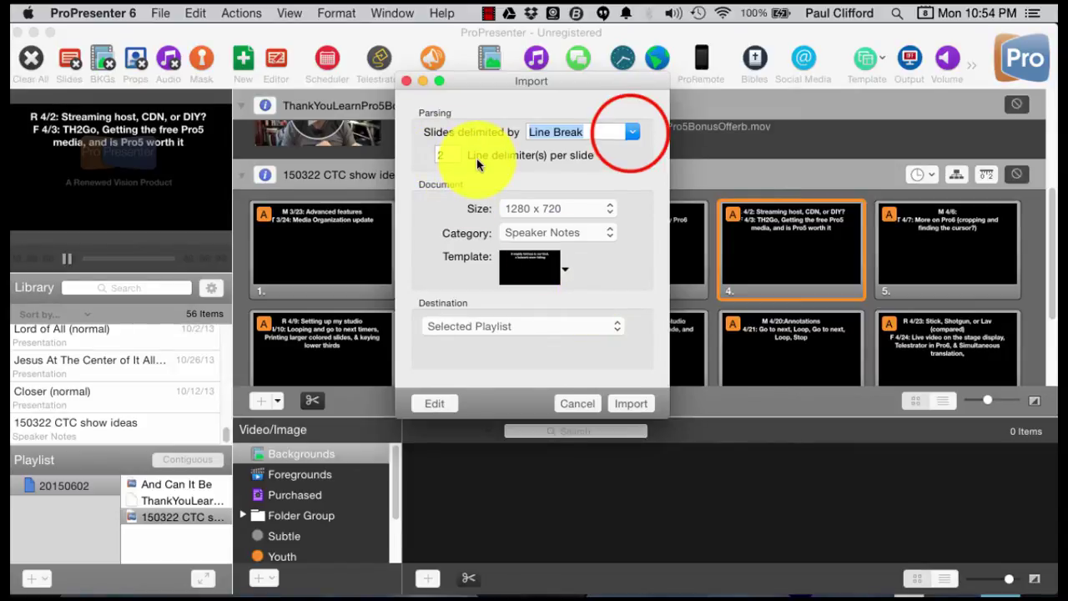
click(614, 154)
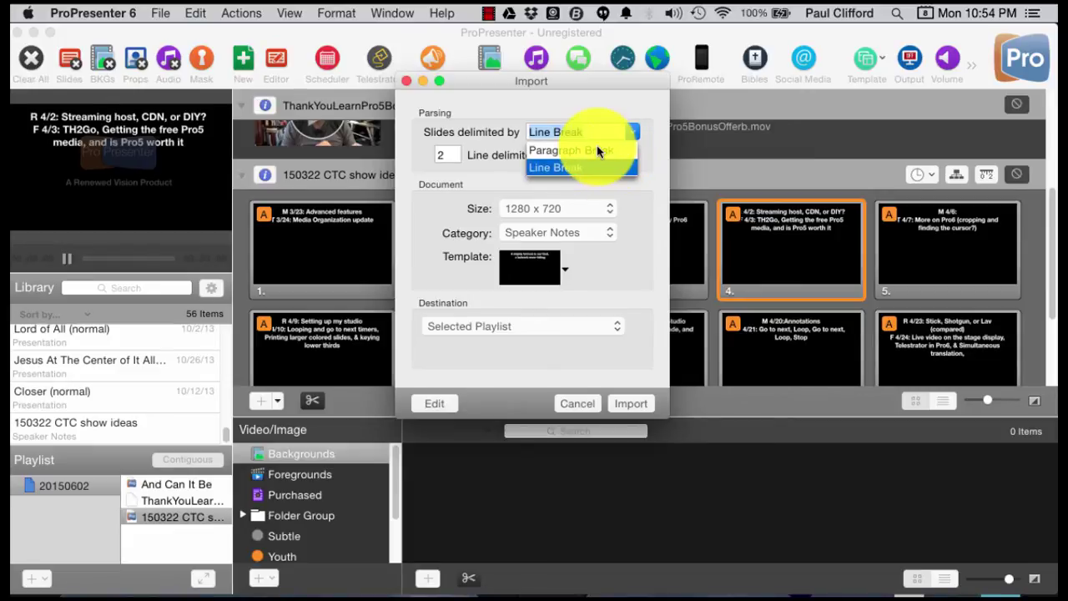
click(566, 106)
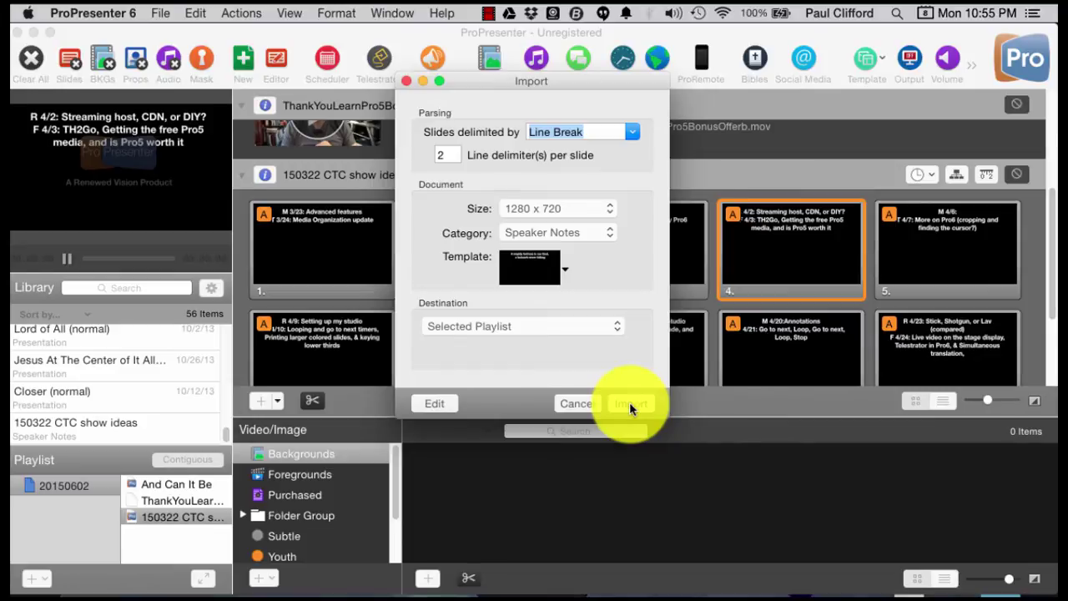
click(603, 238)
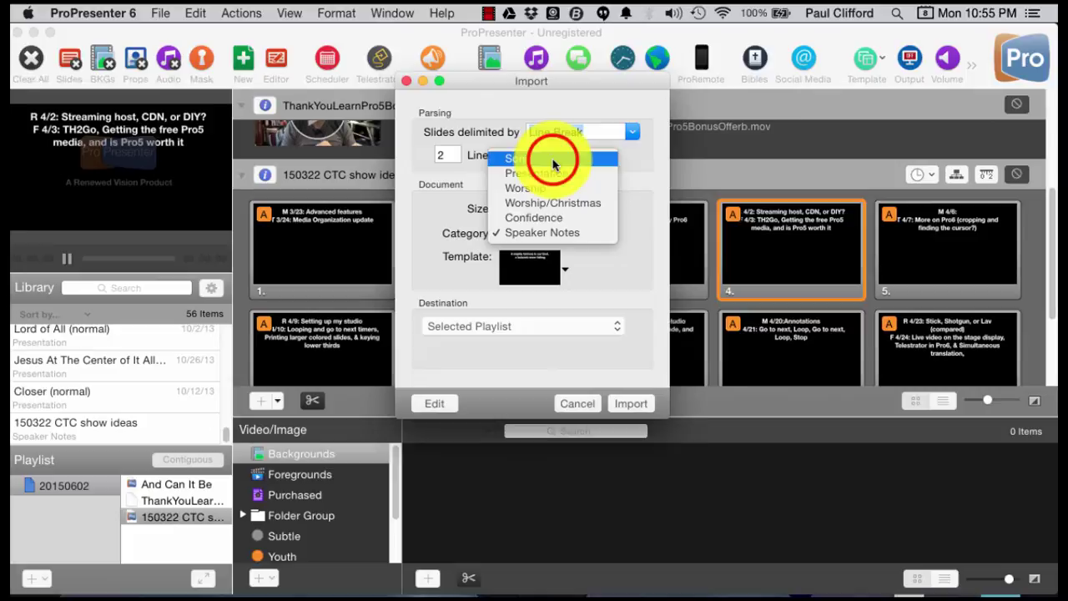
click(553, 159)
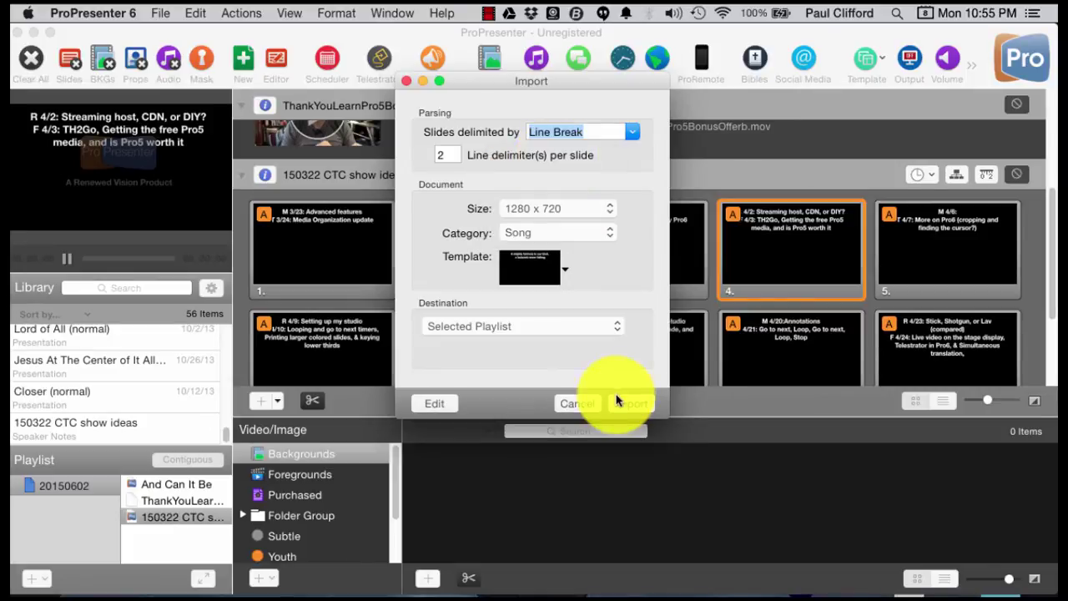
click(633, 405)
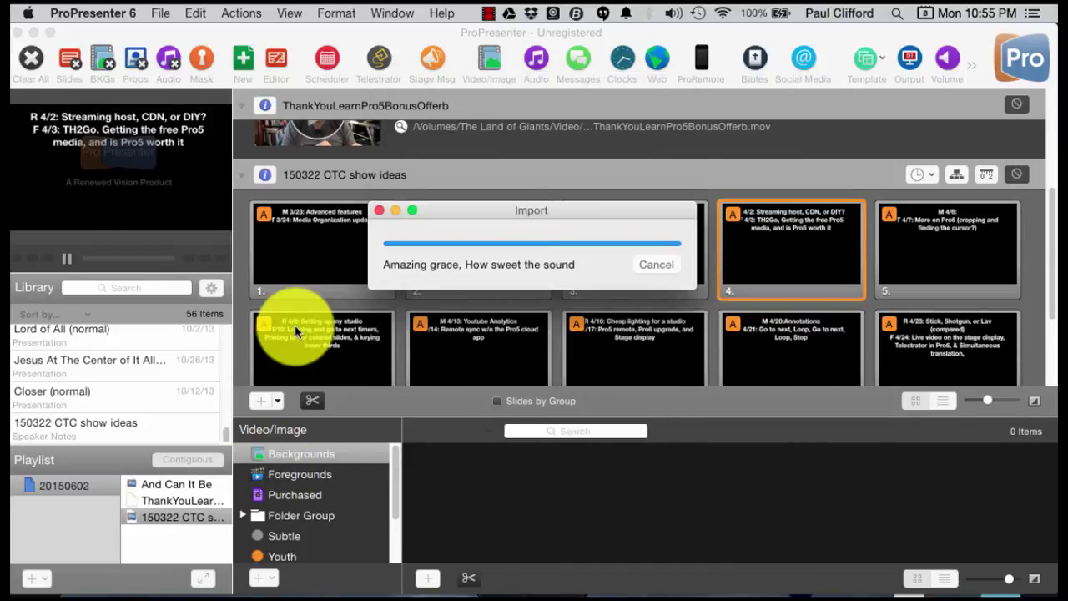
Send slides 1 to 4 of the imported Amazing grace song to the output one after another
click(330, 177)
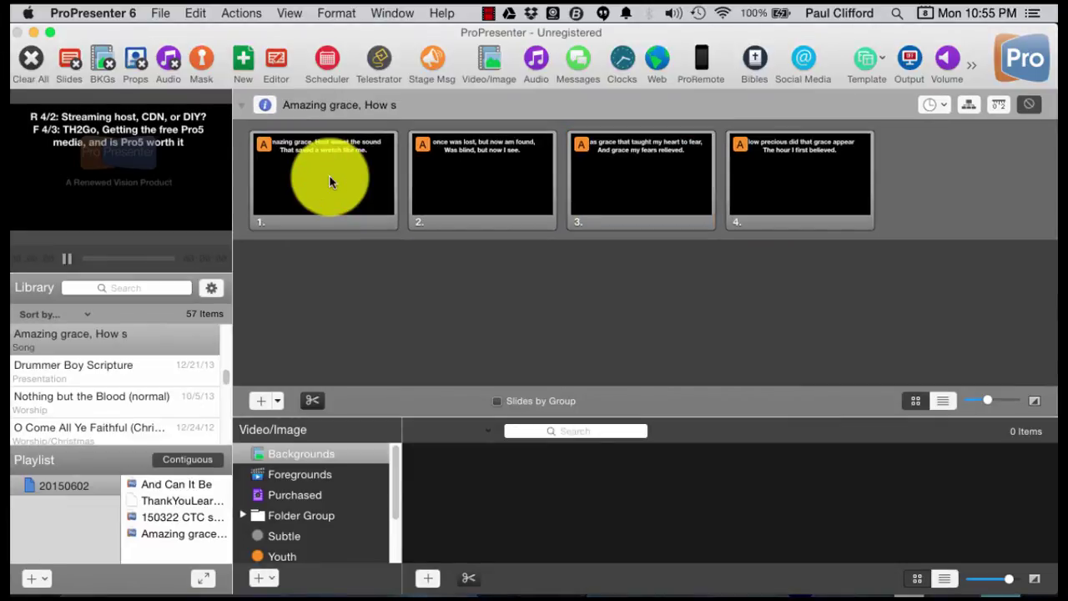
click(330, 182)
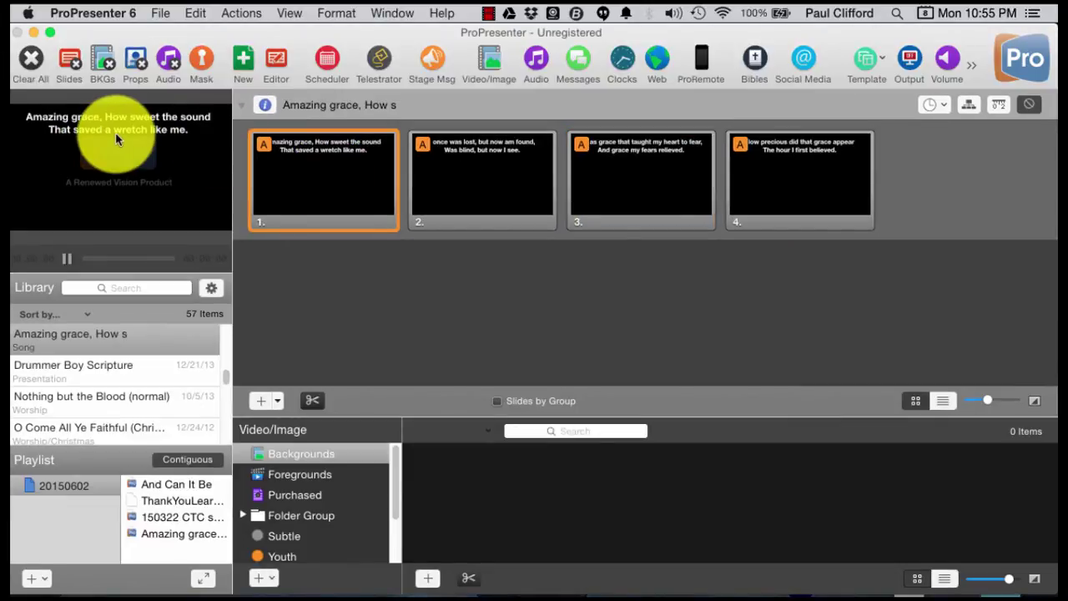
click(505, 186)
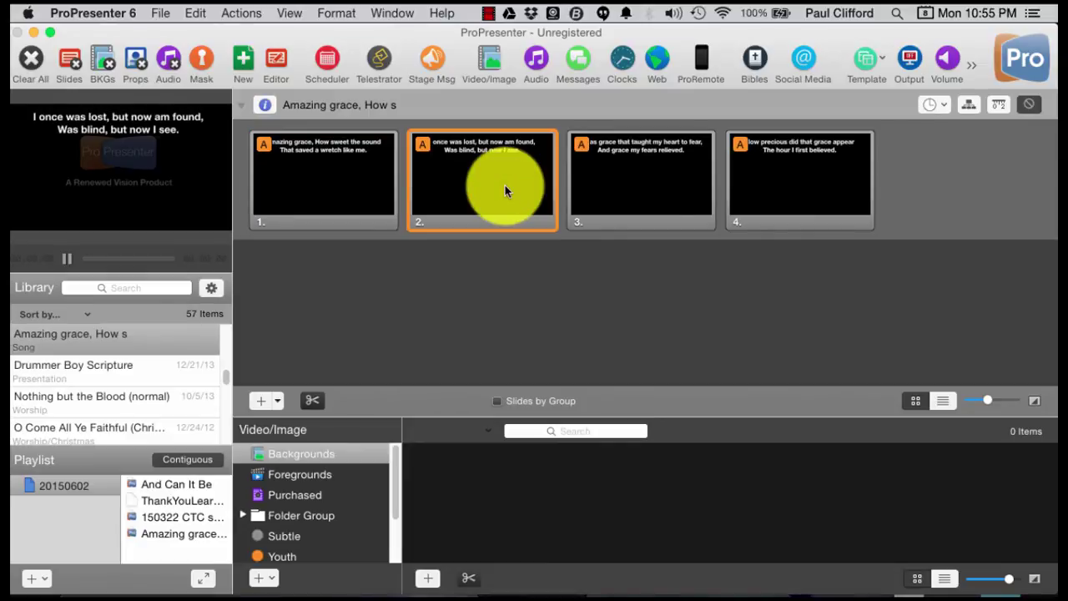
click(659, 188)
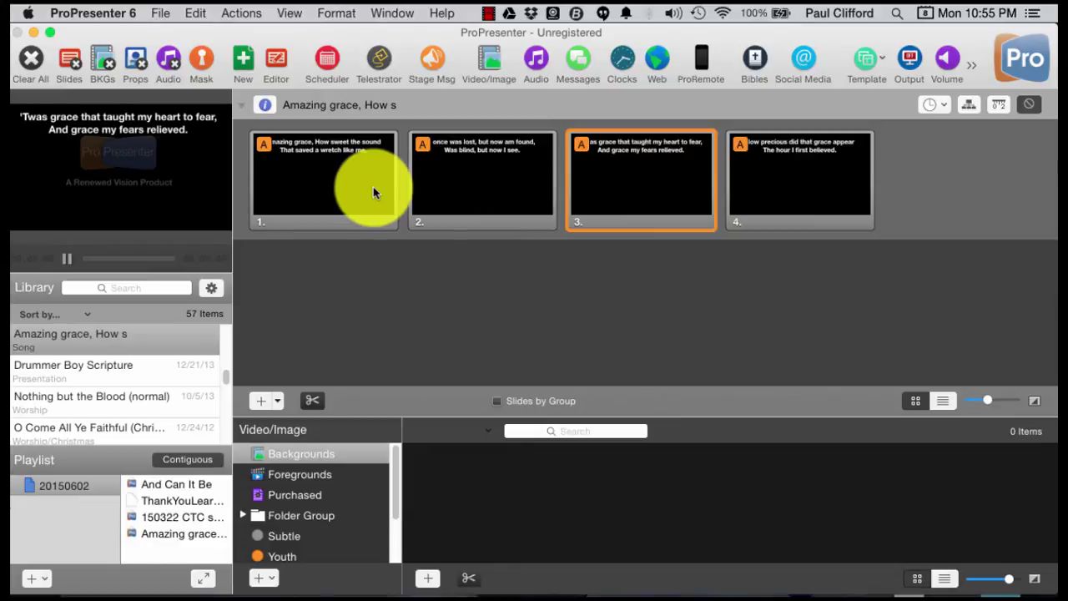
click(839, 179)
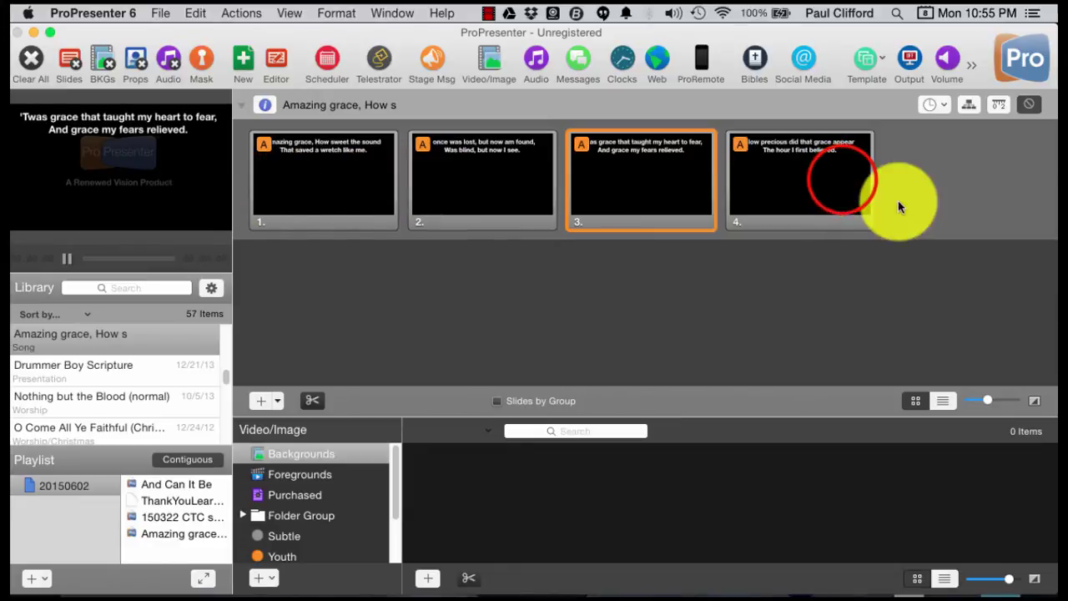
drag(840, 179, 829, 178)
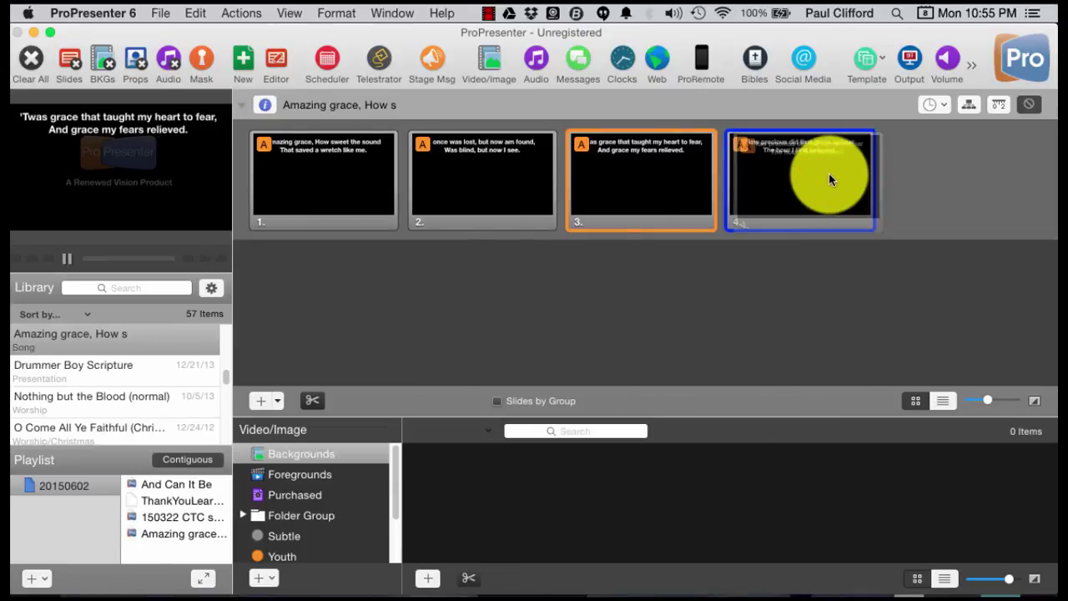
click(829, 177)
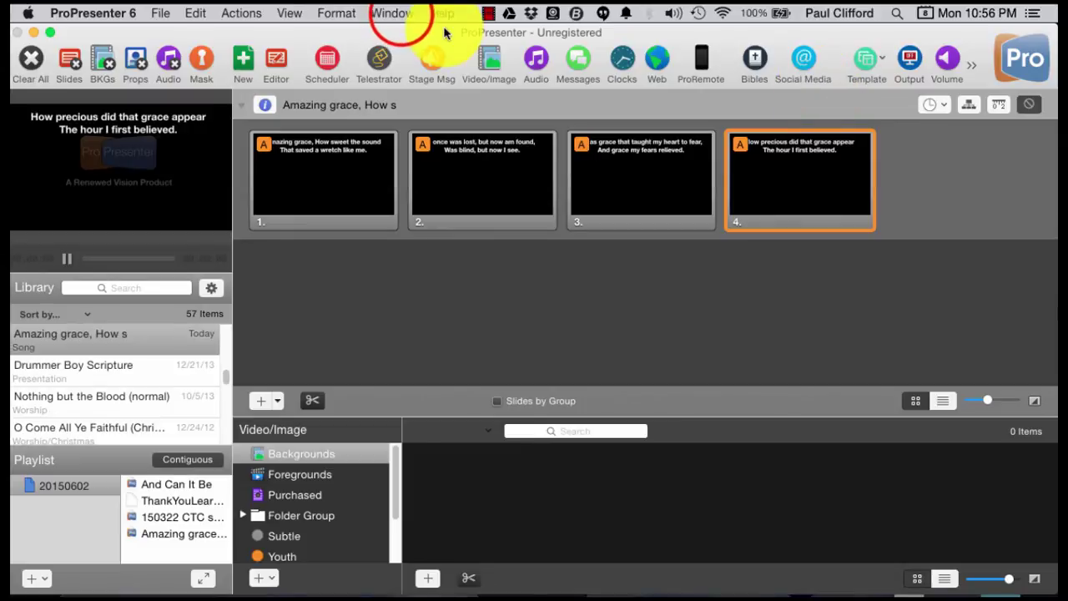
click(392, 13)
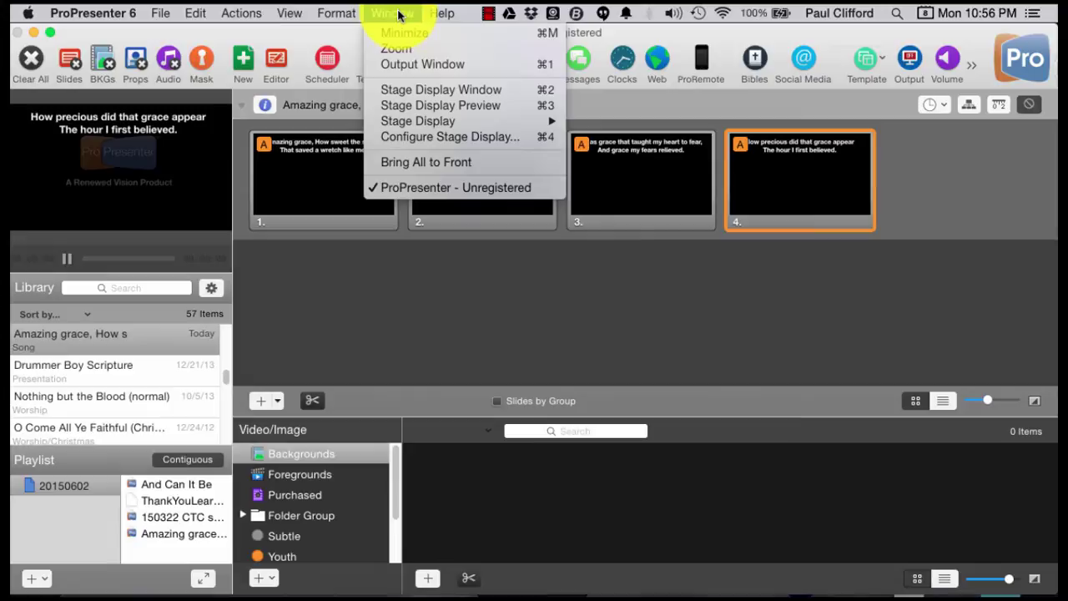
mouse_move(341, 14)
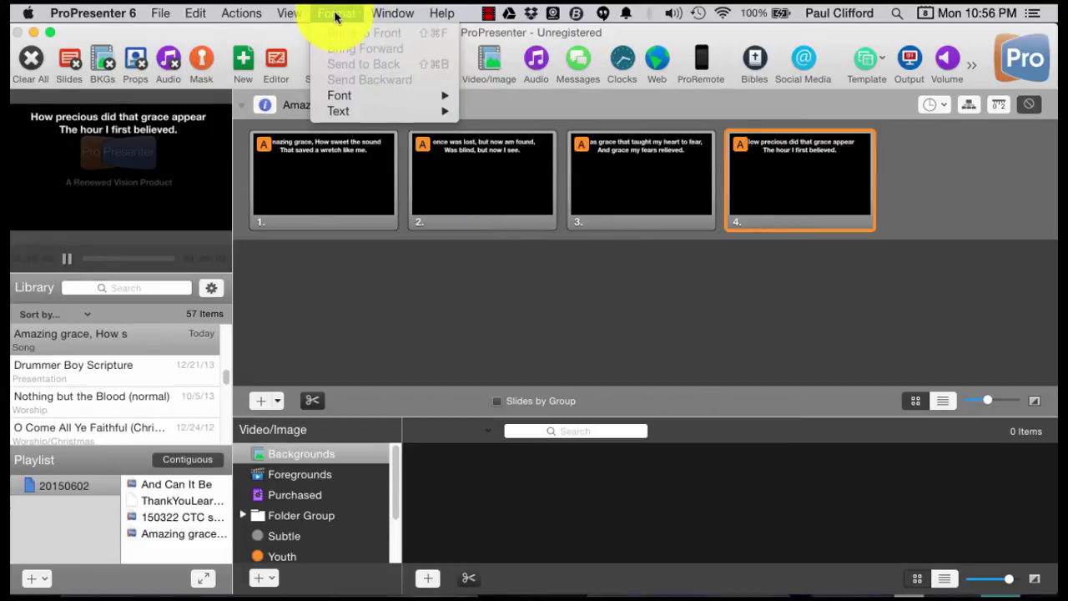
mouse_move(274, 15)
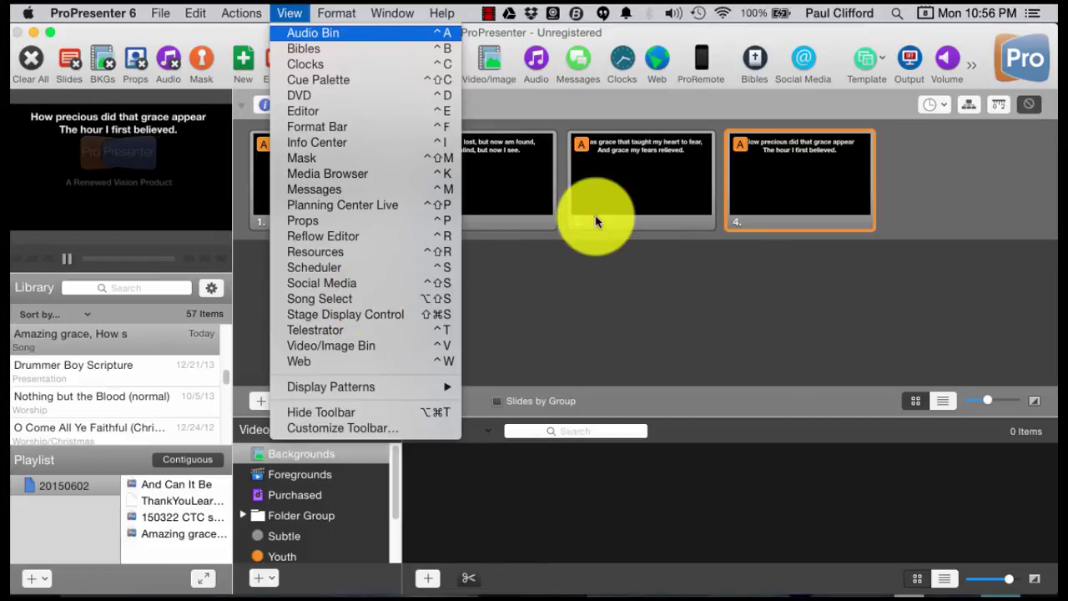
Search SongSelect for "Amazing Grace" and close the SongSelect window without importing a song
key(ctrl+alt+s)
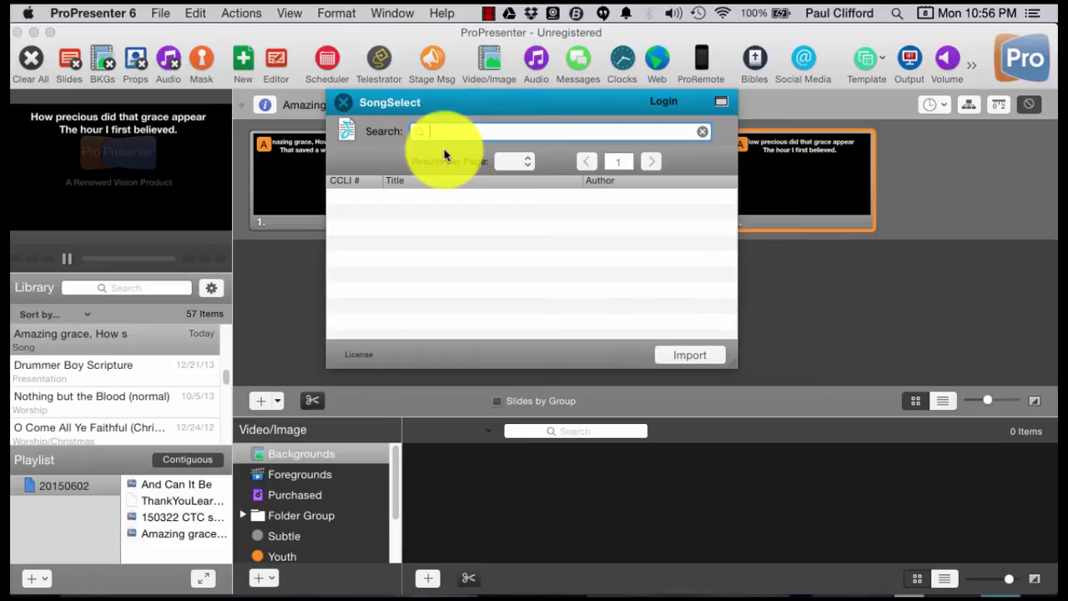
text(Ama)
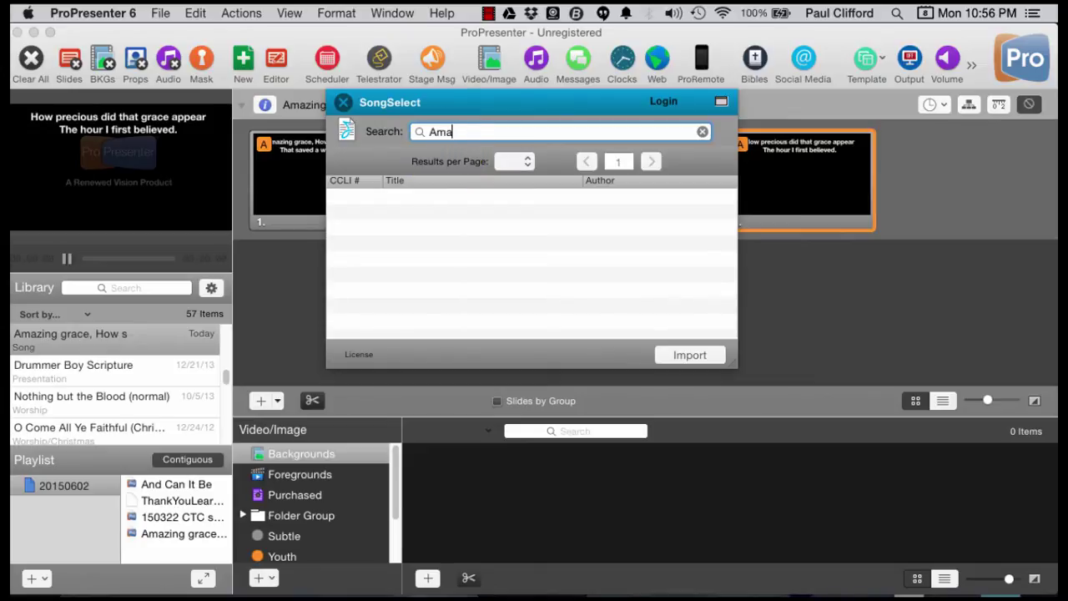
text(zing Grace)
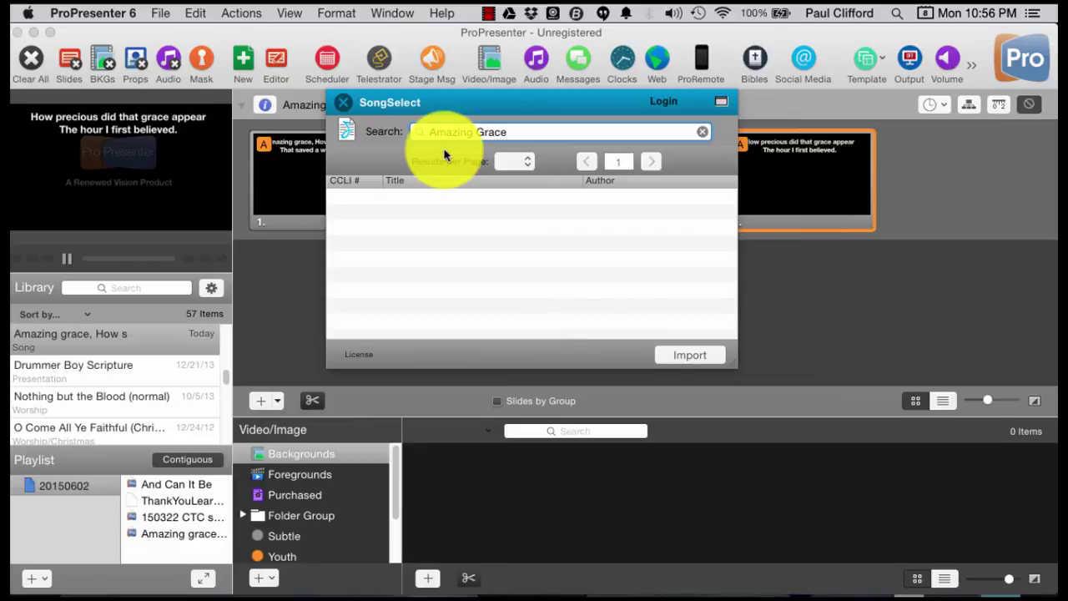
key(Return)
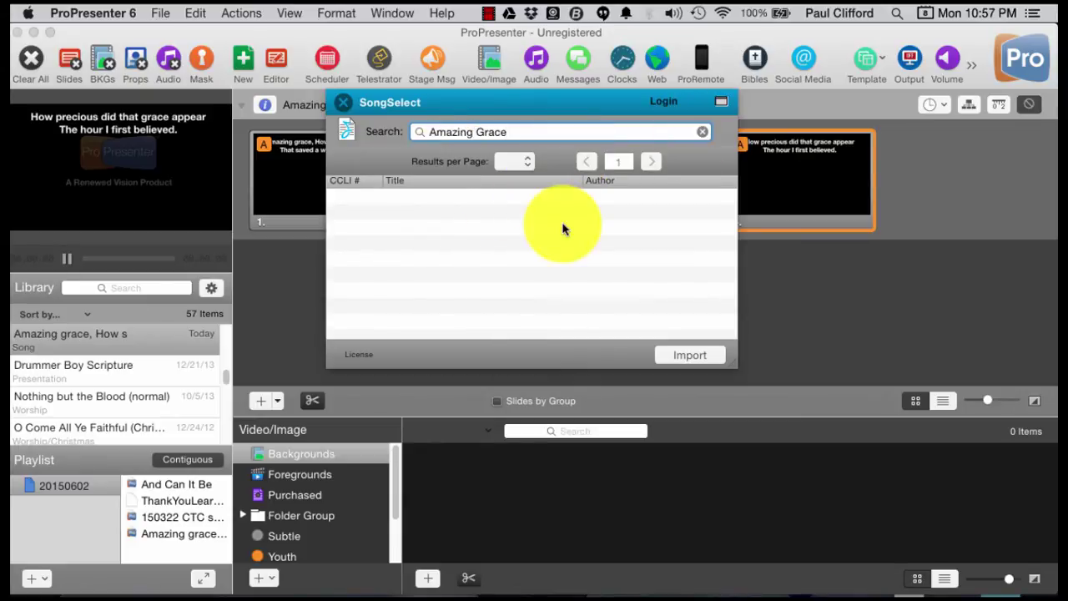
click(343, 102)
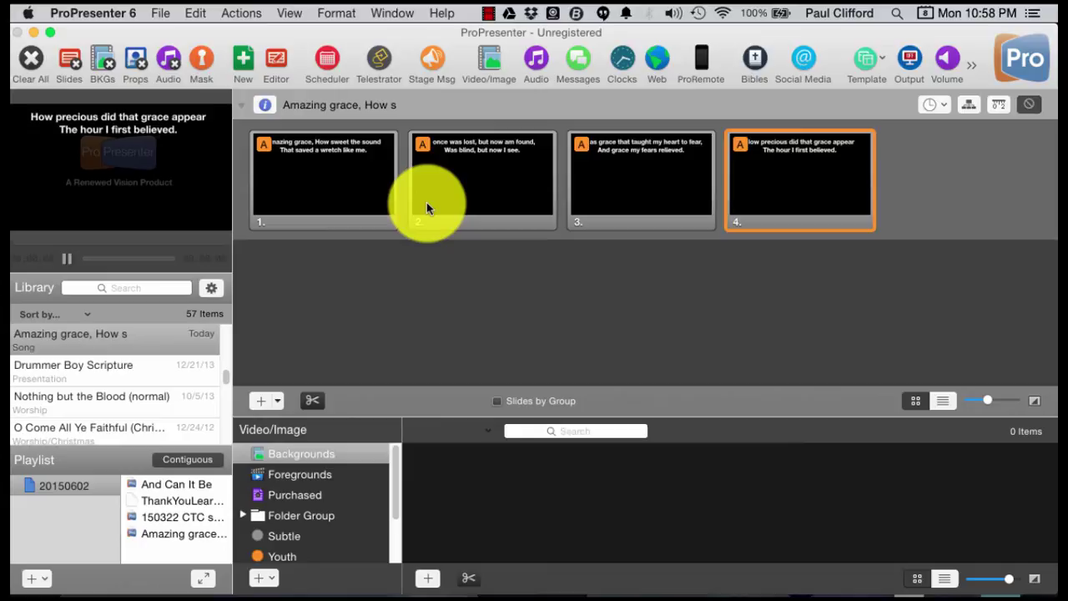
click(106, 292)
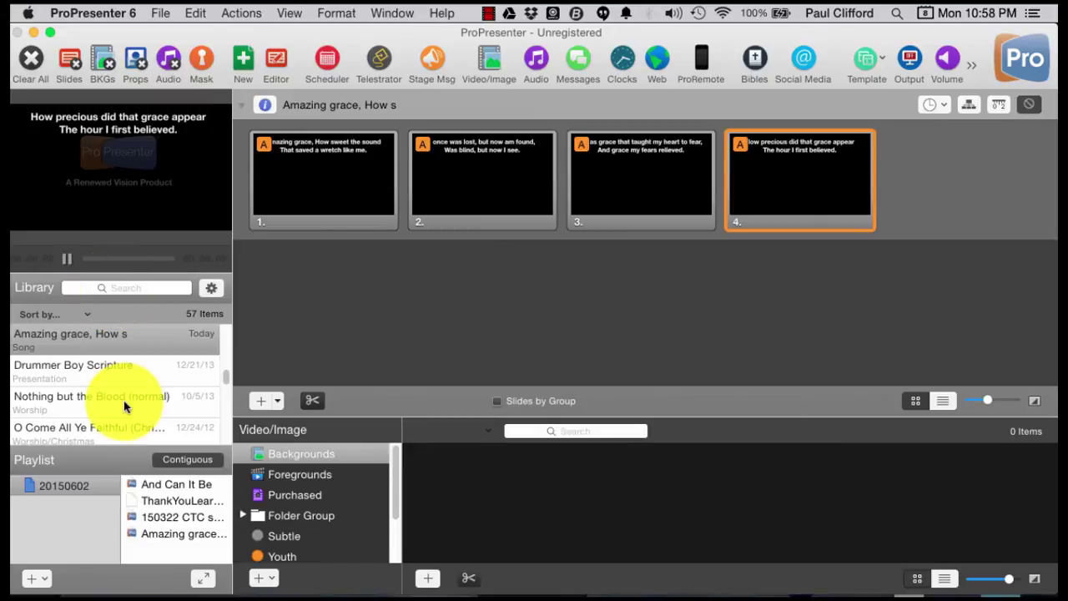